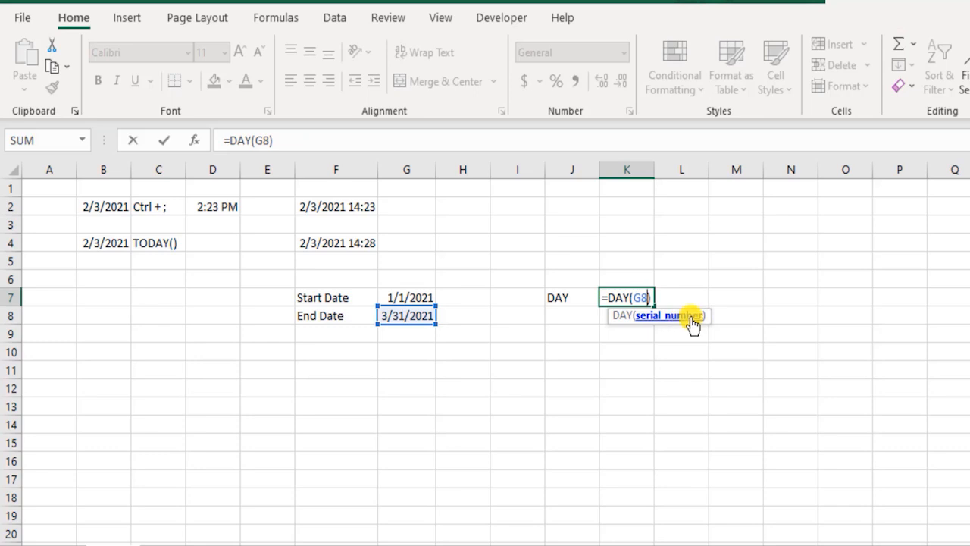
- Commit the =DAY(G8) formula in K7 and enter the label MONTH in J8
{"action": "key", "text": "ctrl+Return"}
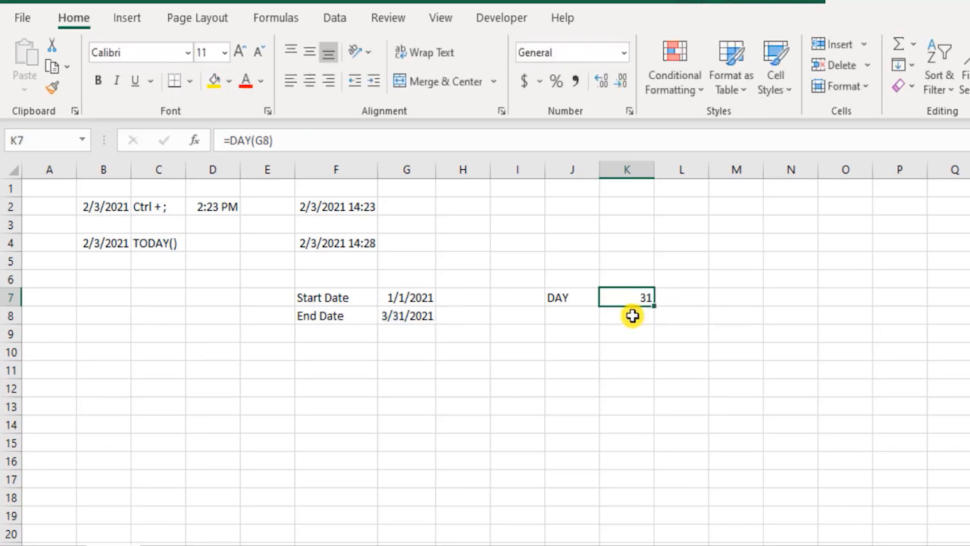
{"action": "left_click", "coordinate": [644, 315]}
{"action": "key", "text": "Left"}
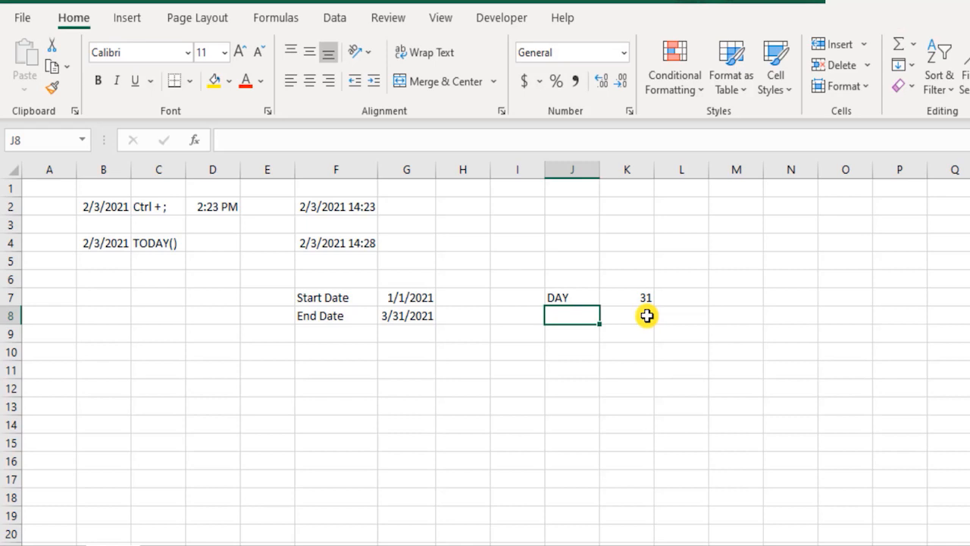
{"action": "type", "text": "MONTH"}
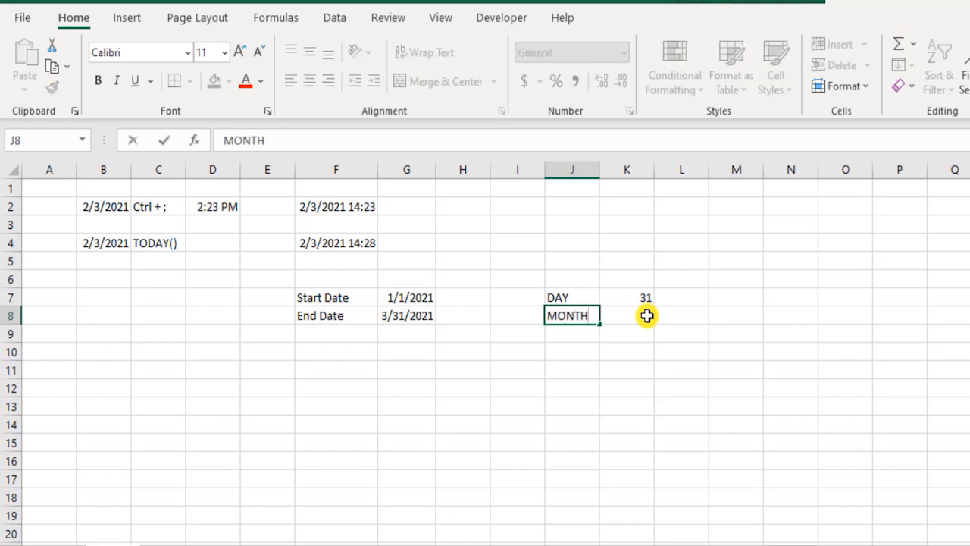
{"action": "key", "text": "ctrl+Return"}
- Enter the formula =MONTH(G8) in K8 to extract the month from the End Date
{"action": "left_click", "coordinate": [646, 316]}
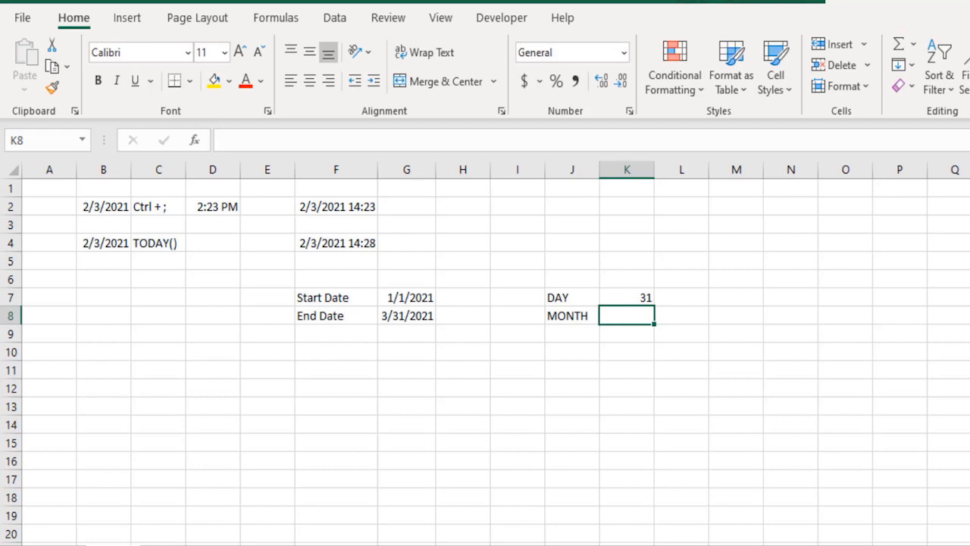
{"action": "type", "text": "=mon"}
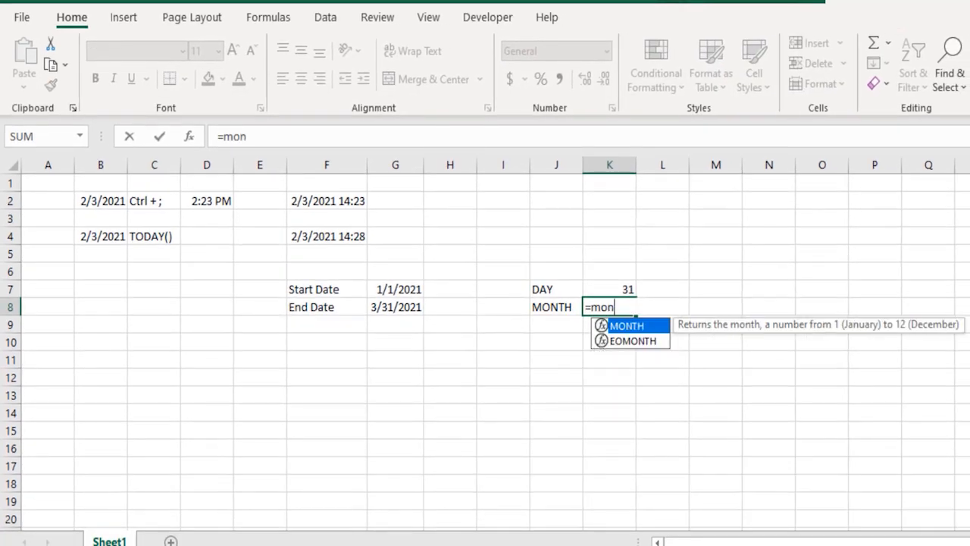
{"action": "key", "text": "Tab"}
{"action": "key", "text": "Left"}
{"action": "key", "text": "Left"}
{"action": "key", "text": "Left"}
{"action": "key", "text": "Left"}
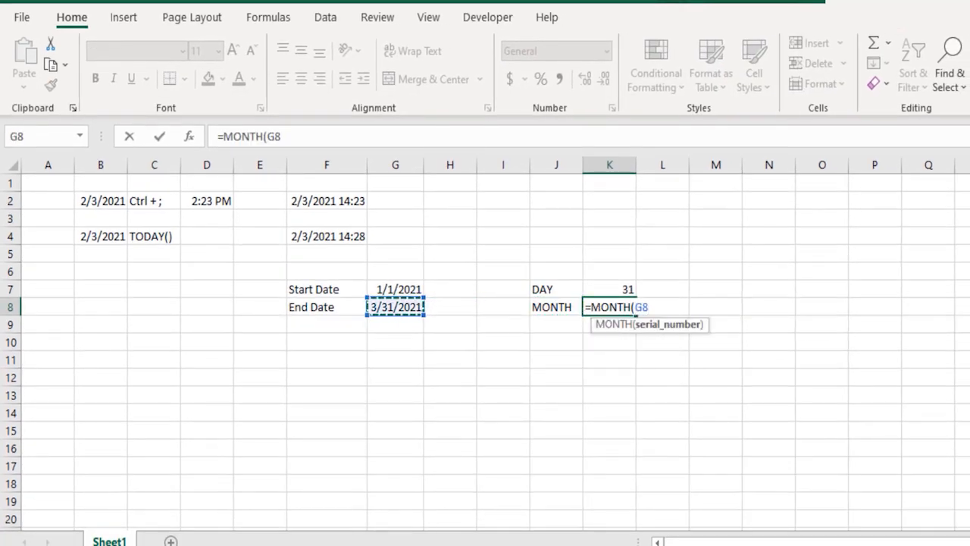
{"action": "type", "text": ")"}
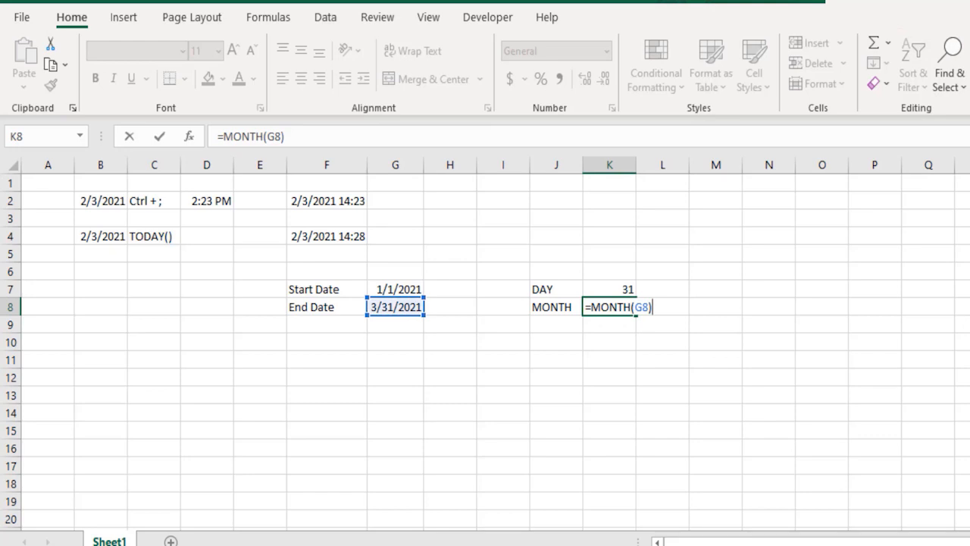
{"action": "key", "text": "Return"}
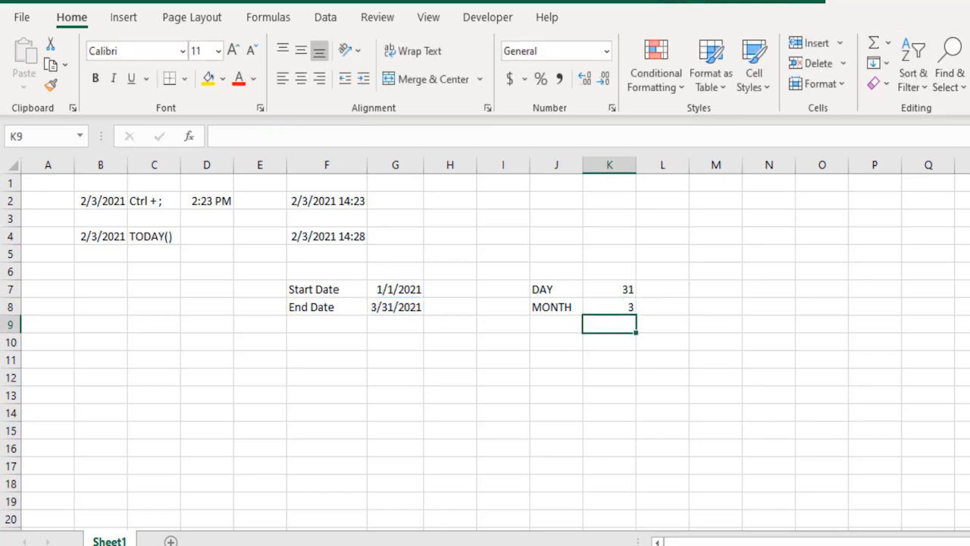
- Add the label YEAR in J9, directly below MONTH
{"action": "key", "text": "Left"}
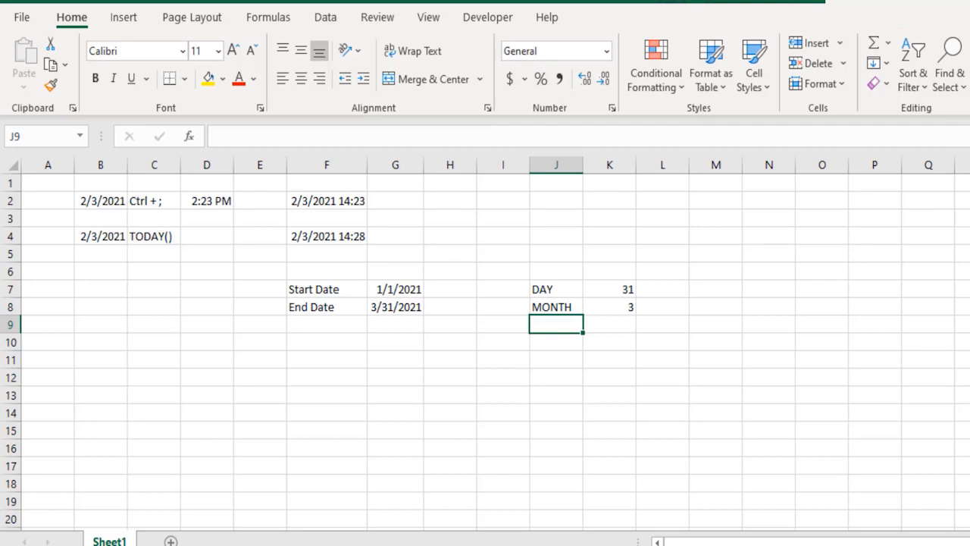
{"action": "type", "text": "YEAR"}
{"action": "key", "text": "Tab"}
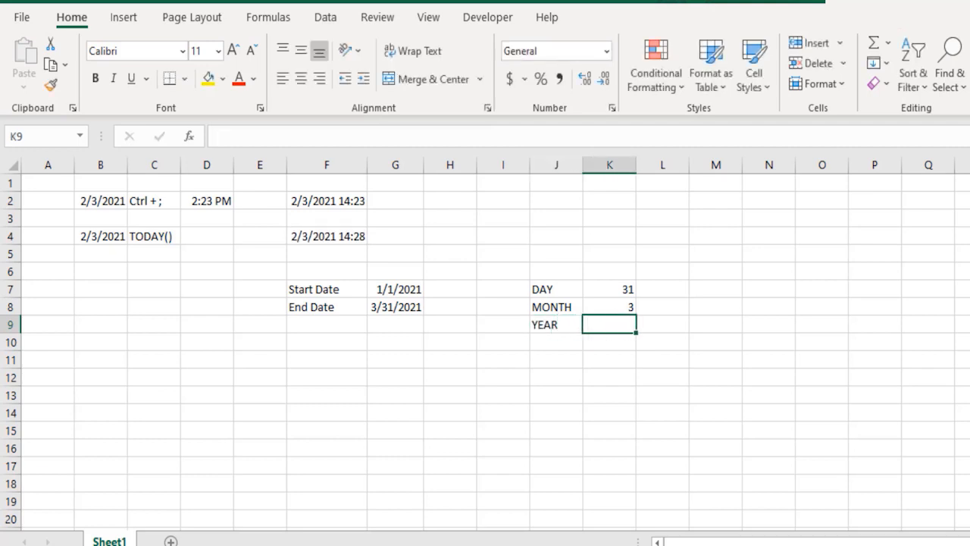
- Enter the formula =YEAR(G8) in K9 to extract the year from the End Date
{"action": "type", "text": "=year"}
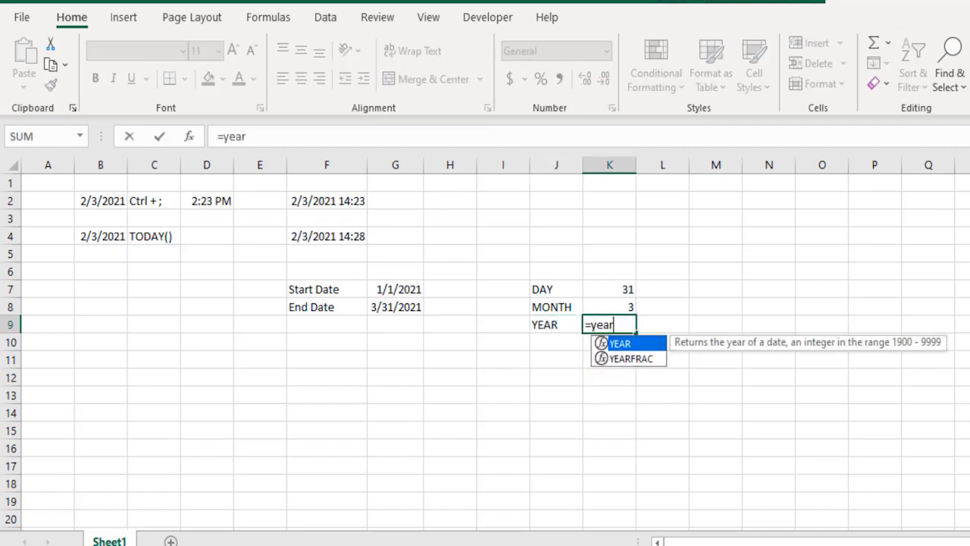
{"action": "key", "text": "Tab"}
{"action": "key", "text": "Up"}
{"action": "key", "text": "Left"}
{"action": "key", "text": "Left"}
{"action": "key", "text": "Left"}
{"action": "key", "text": "Left"}
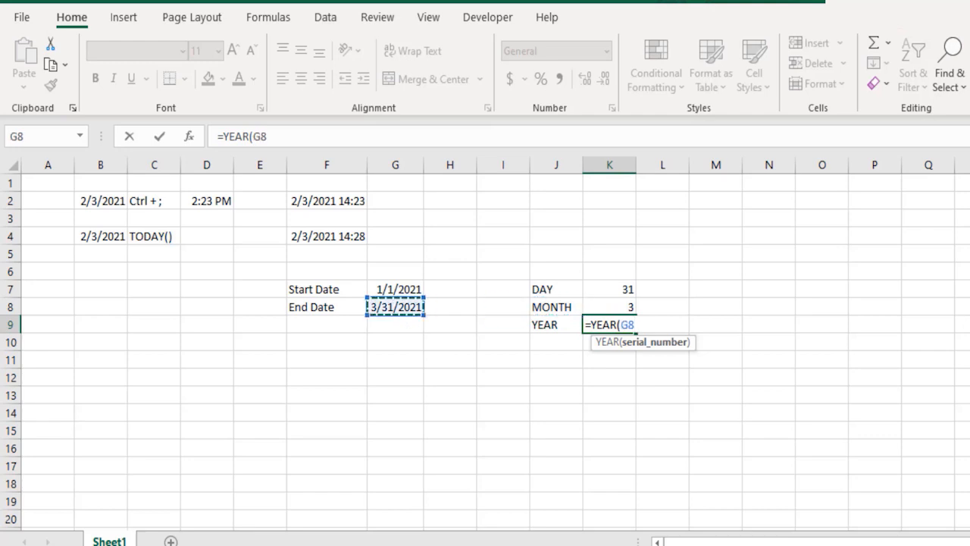
{"action": "type", "text": ")"}
{"action": "key", "text": "Return"}
{"action": "key", "text": "Up"}
{"action": "key", "text": "Right"}
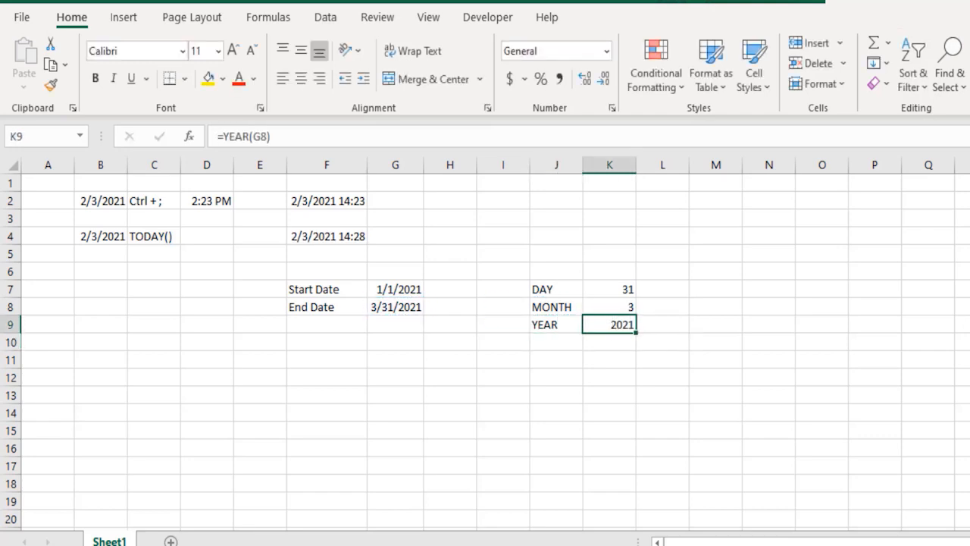
- Examine the DAY, MONTH and YEAR results in K7:K9 against the End Date in G8
{"action": "key", "text": "shift+Up"}
{"action": "key", "text": "shift+Up"}
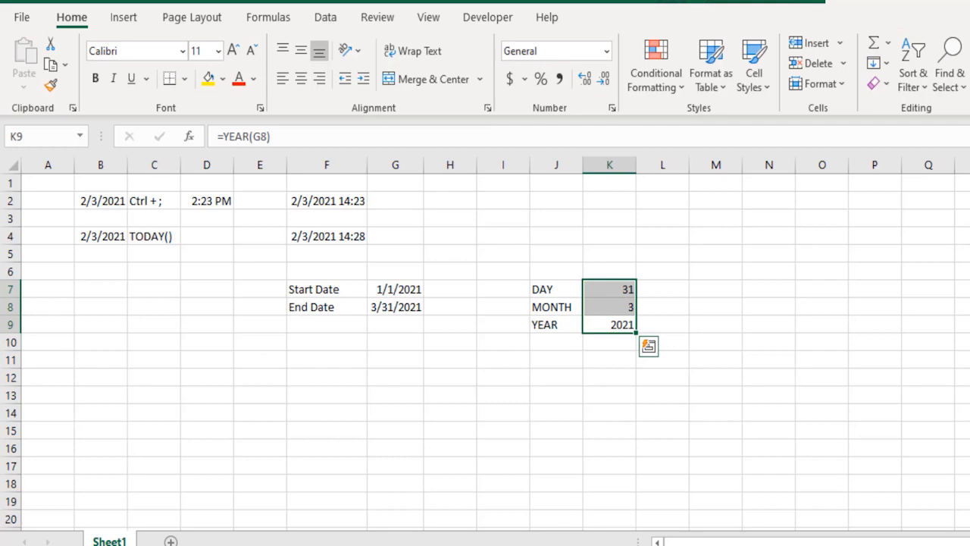
{"action": "key", "text": "Down"}
{"action": "key", "text": "Up"}
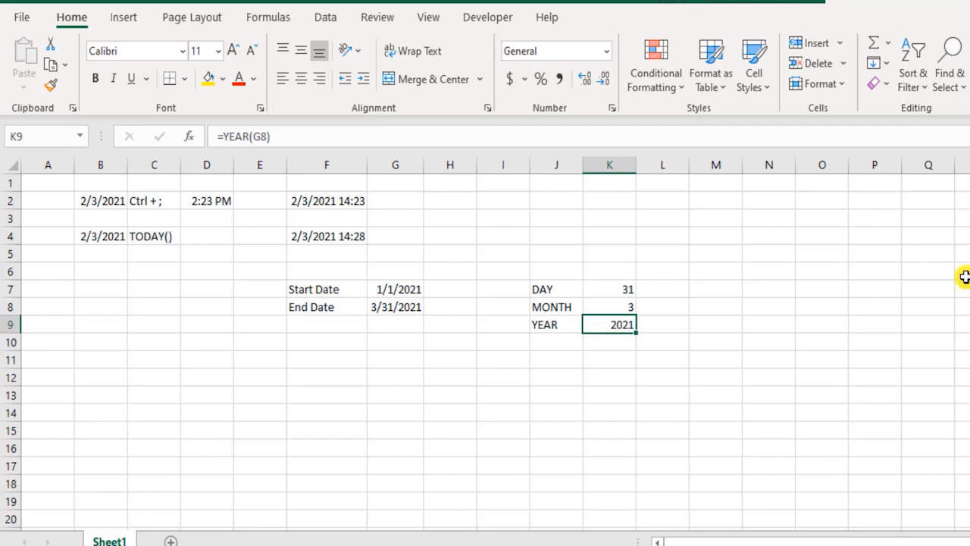
{"action": "left_click", "coordinate": [407, 307]}
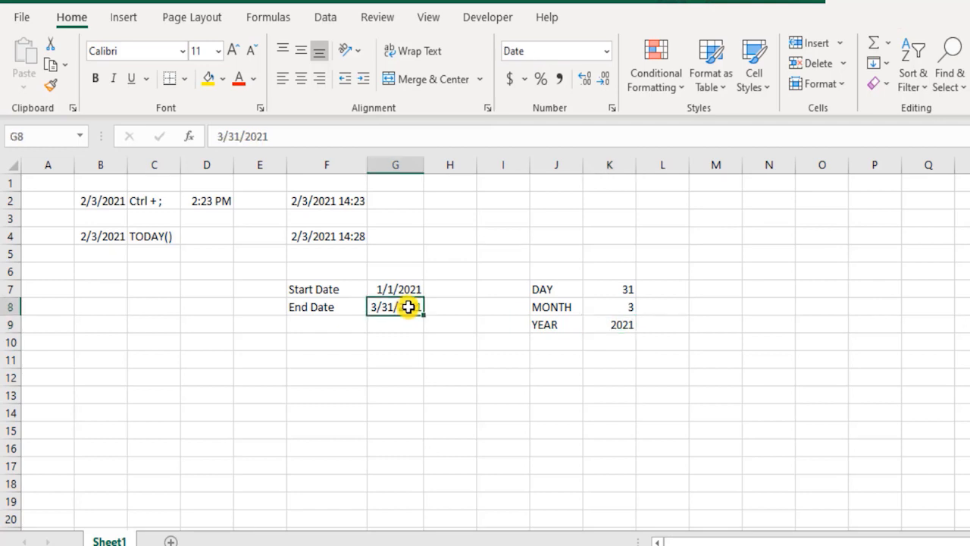
{"action": "left_click", "coordinate": [628, 324]}
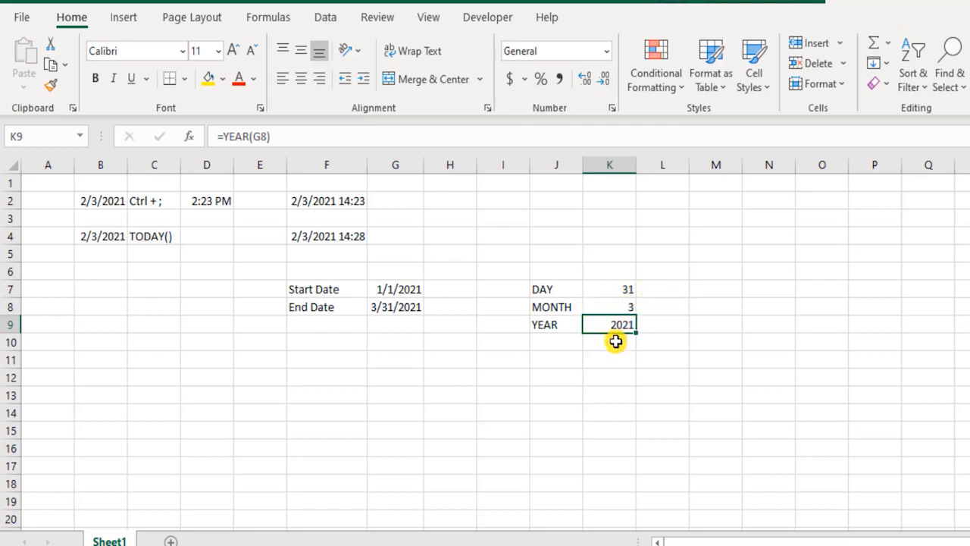
{"action": "left_click_drag", "start_coordinate": [563, 303], "coordinate": [600, 323]}
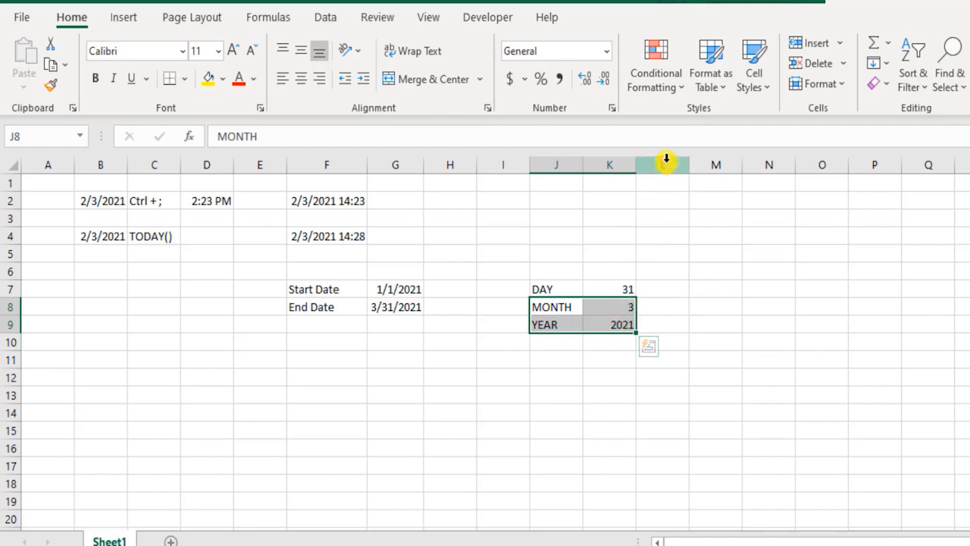
{"action": "left_click_drag", "start_coordinate": [662, 182], "coordinate": [667, 444]}
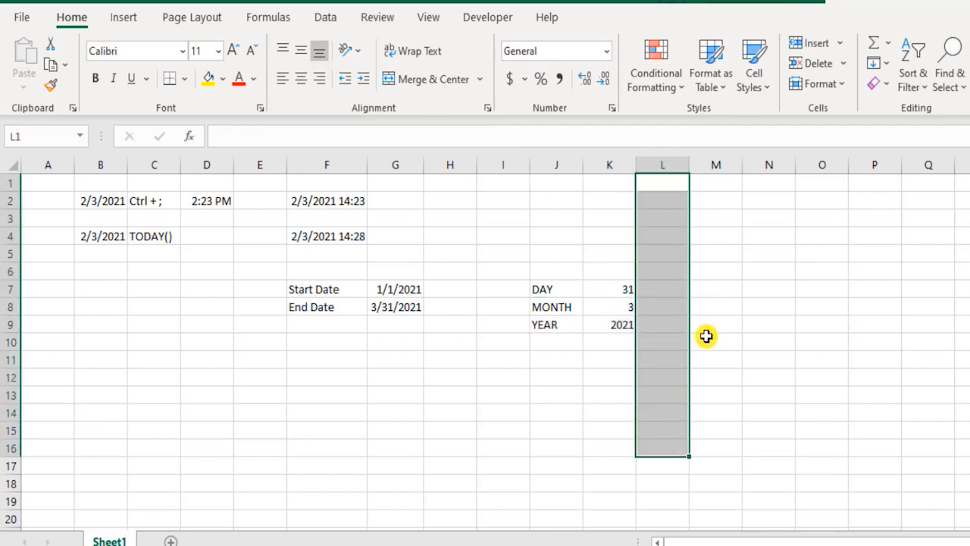
{"action": "left_click_drag", "start_coordinate": [708, 183], "coordinate": [705, 454]}
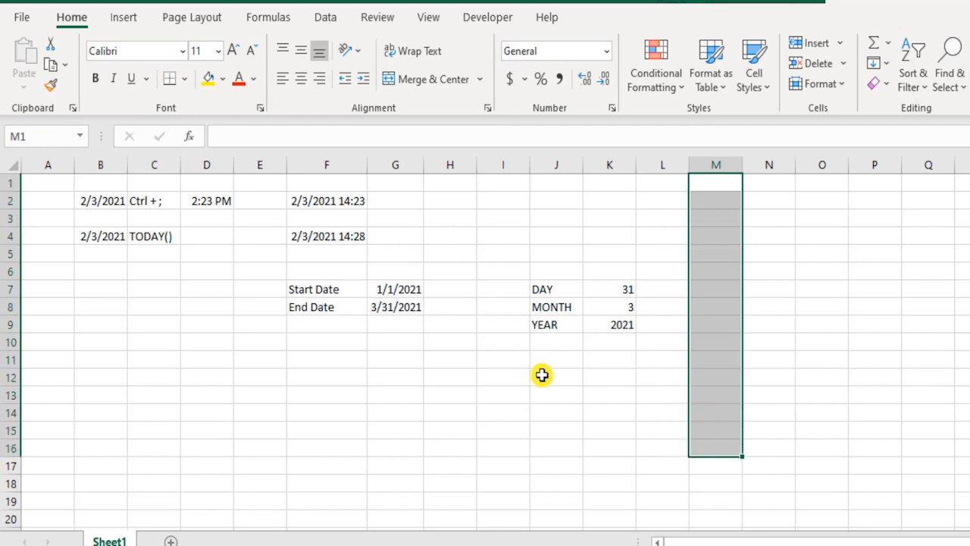
{"action": "left_click", "coordinate": [541, 341]}
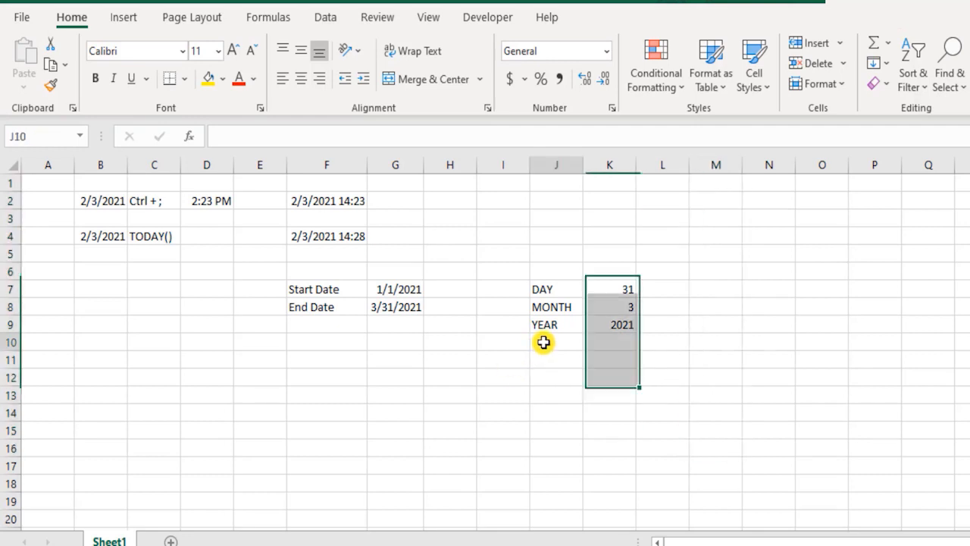
{"action": "left_click", "coordinate": [620, 305]}
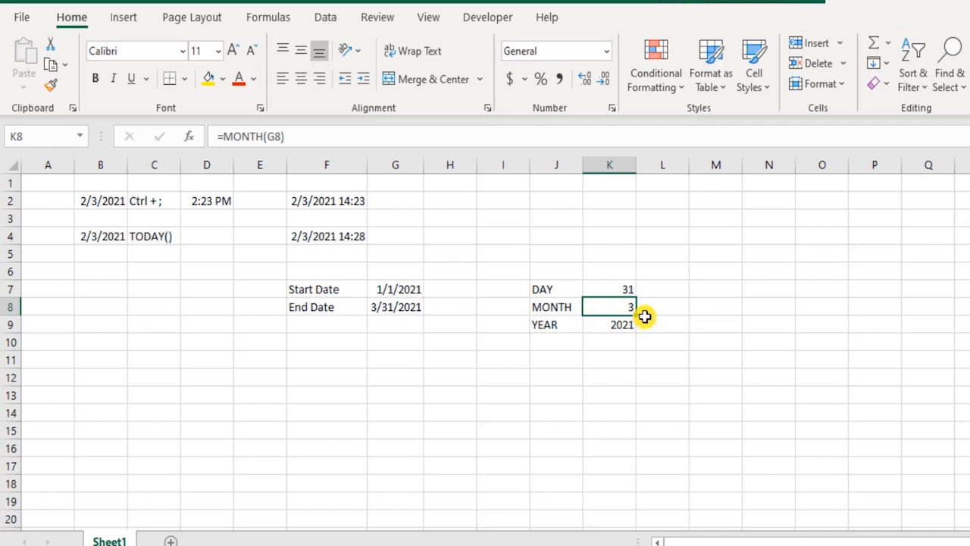
- Add the label WEEKDAY in J10, directly below YEAR
{"action": "left_click", "coordinate": [576, 357]}
{"action": "left_click", "coordinate": [572, 342]}
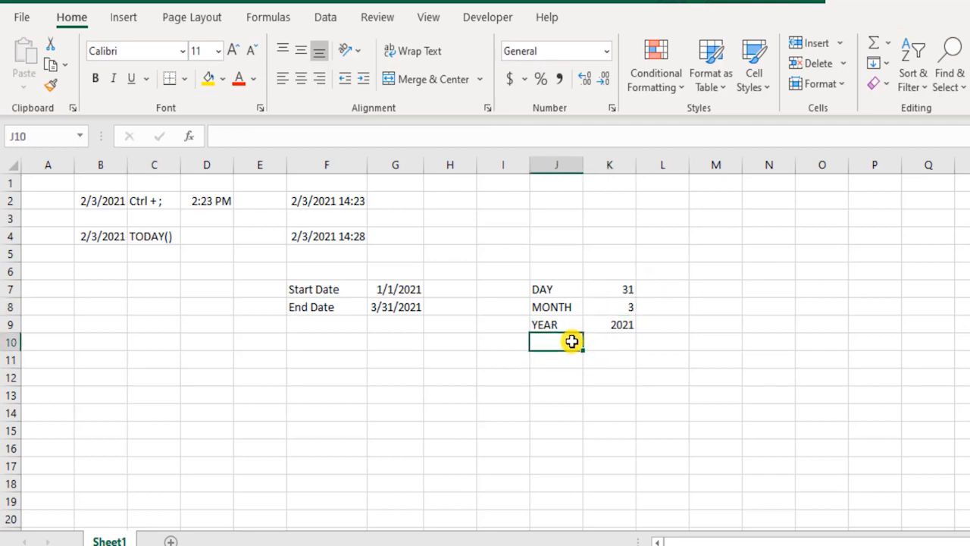
{"action": "type", "text": "WEEKDAY"}
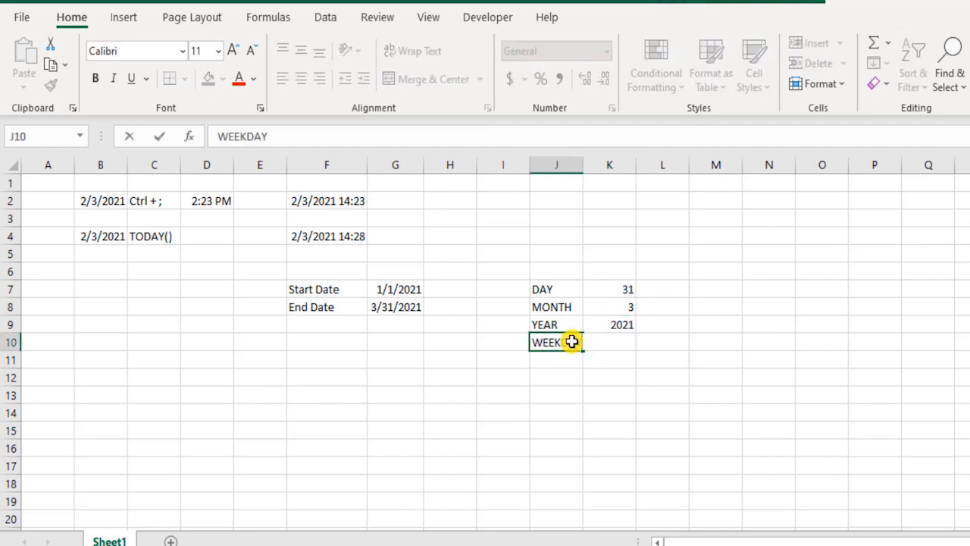
{"action": "key", "text": "Tab"}
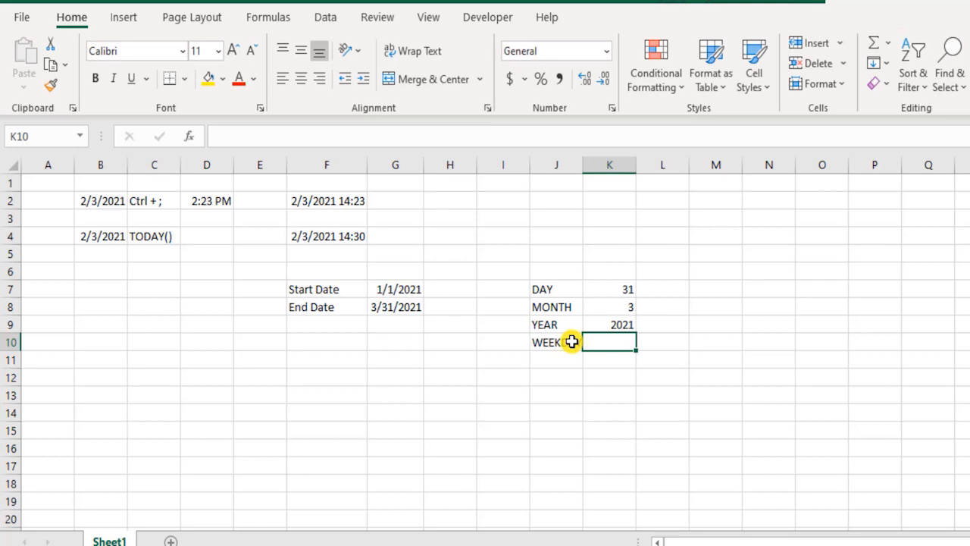
- Enter the formula =WEEKDAY(G8) in K10 and compare its result with the End Date
{"action": "type", "text": "=week"}
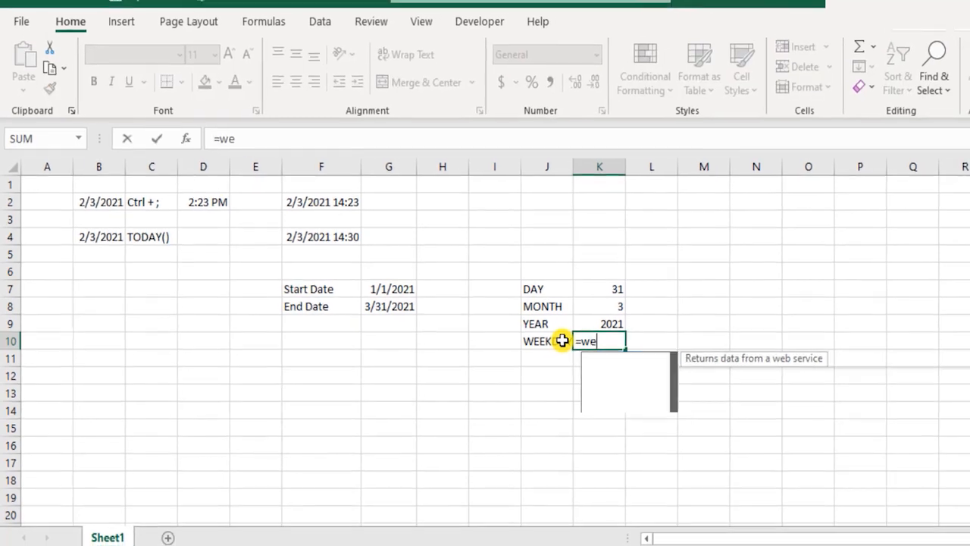
{"action": "key", "text": "Tab"}
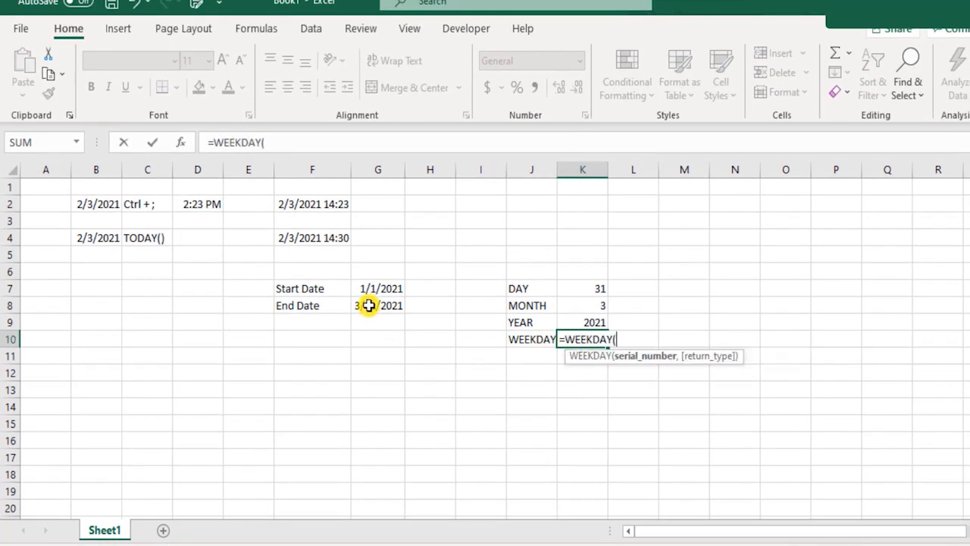
{"action": "left_click", "coordinate": [368, 305]}
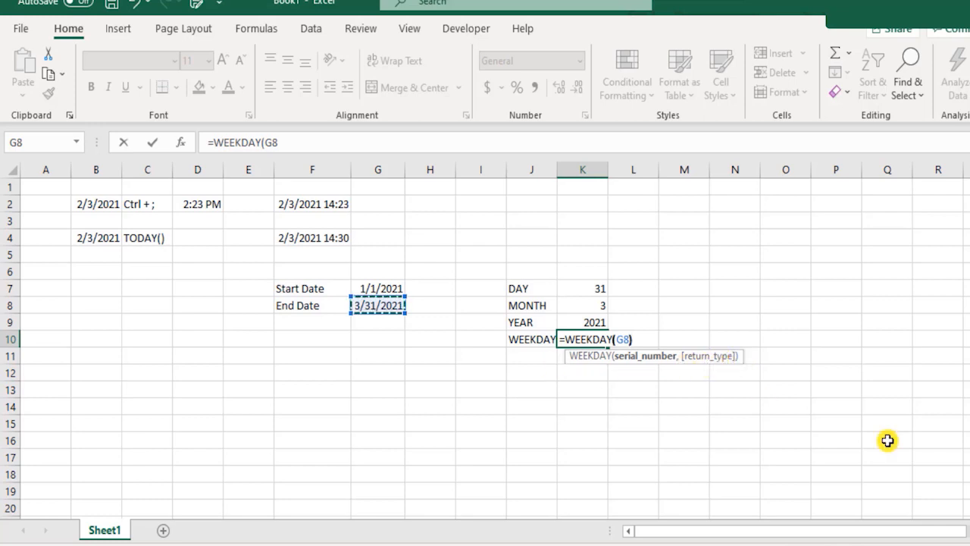
{"action": "type", "text": ")"}
{"action": "key", "text": "Return"}
{"action": "key", "text": "Up"}
{"action": "key", "text": "Right"}
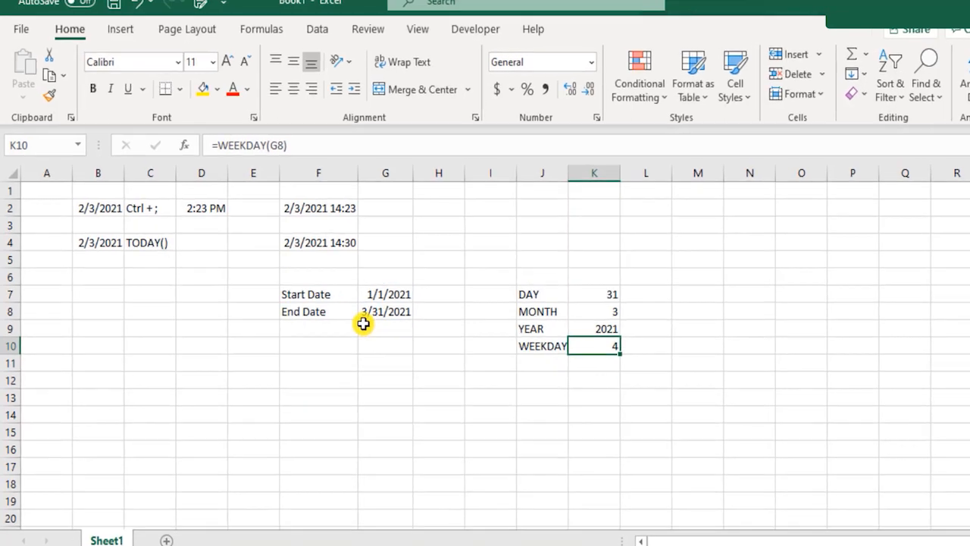
{"action": "left_click", "coordinate": [368, 304]}
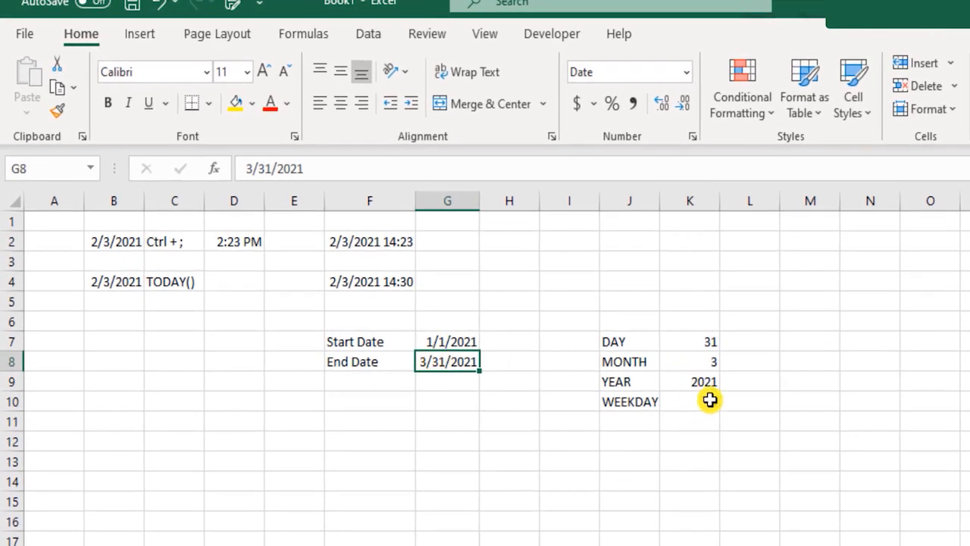
{"action": "left_click", "coordinate": [697, 394]}
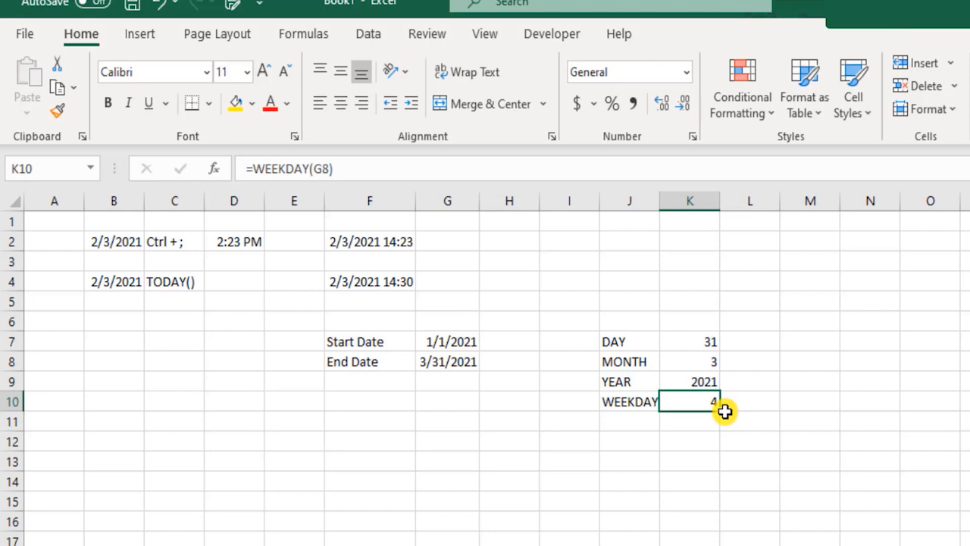
- List the weekdays in N6:N12, entering Sunday, Monday and Tuesday and filling the series down to Saturday
{"action": "left_click", "coordinate": [868, 317]}
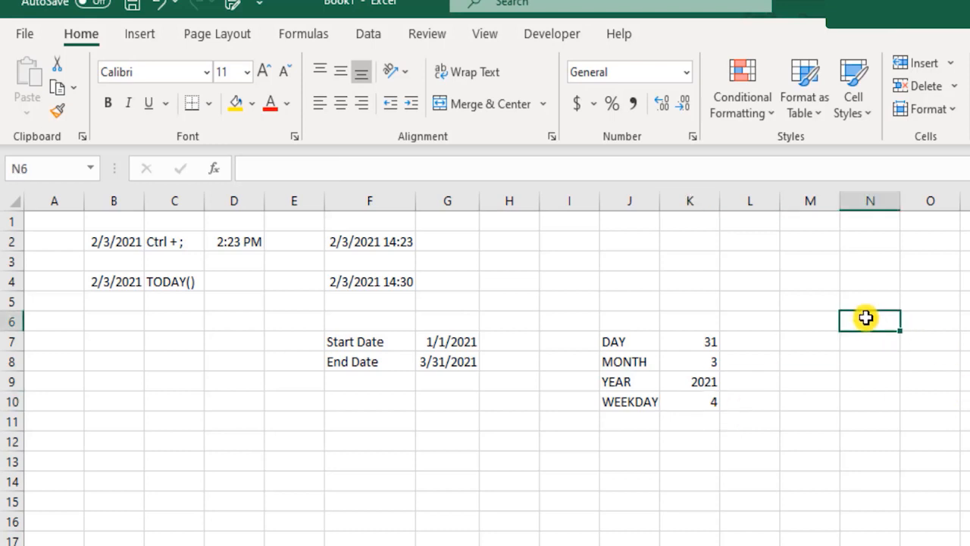
{"action": "type", "text": "Sunday"}
{"action": "key", "text": "Return"}
{"action": "type", "text": "Monday"}
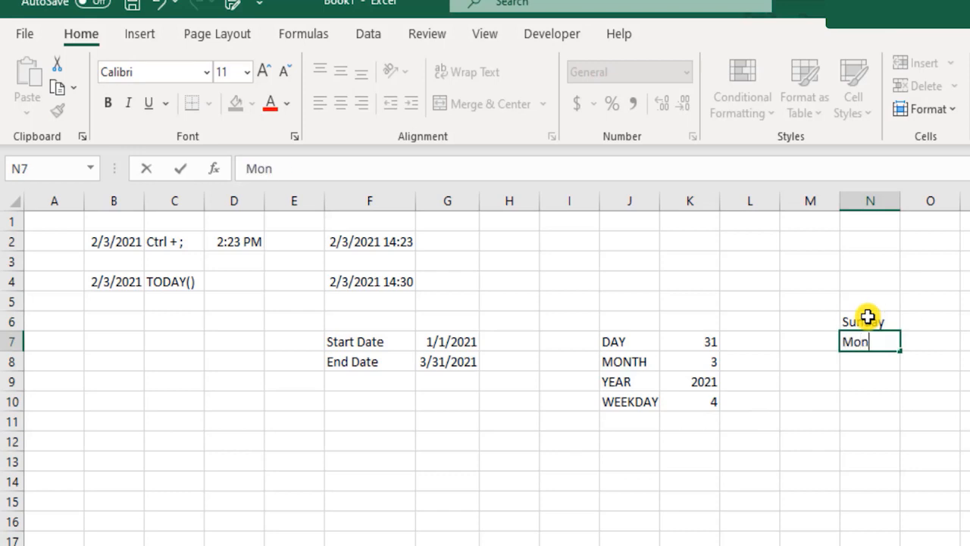
{"action": "key", "text": "Return"}
{"action": "type", "text": "Tuesday"}
{"action": "key", "text": "Return"}
{"action": "left_click_drag", "start_coordinate": [867, 317], "coordinate": [896, 456]}
{"action": "left_click", "coordinate": [934, 387]}
{"action": "left_click", "coordinate": [703, 439]}
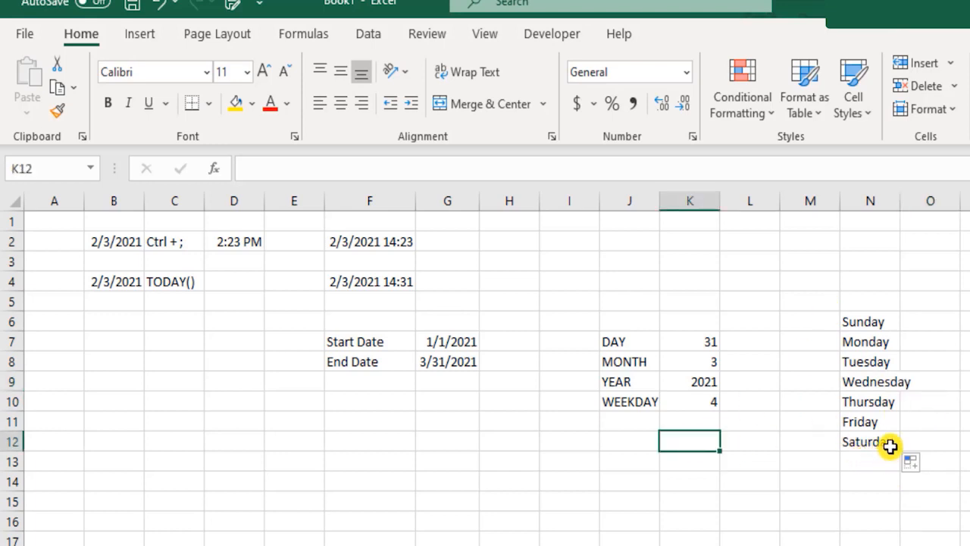
- Count through the weekday list from Sunday in N6 to Wednesday in N9 to interpret the WEEKDAY result
{"action": "left_click", "coordinate": [857, 317]}
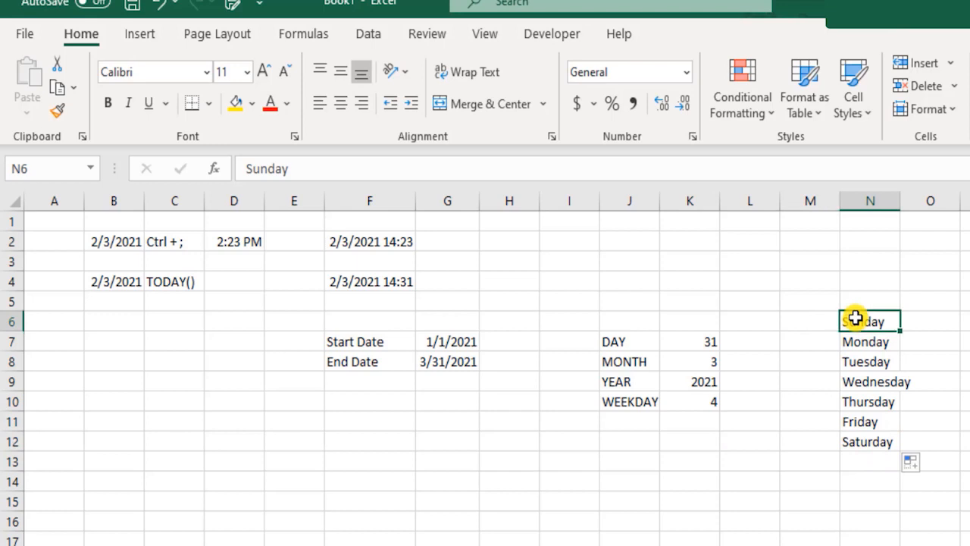
{"action": "left_click_drag", "start_coordinate": [857, 317], "coordinate": [876, 382]}
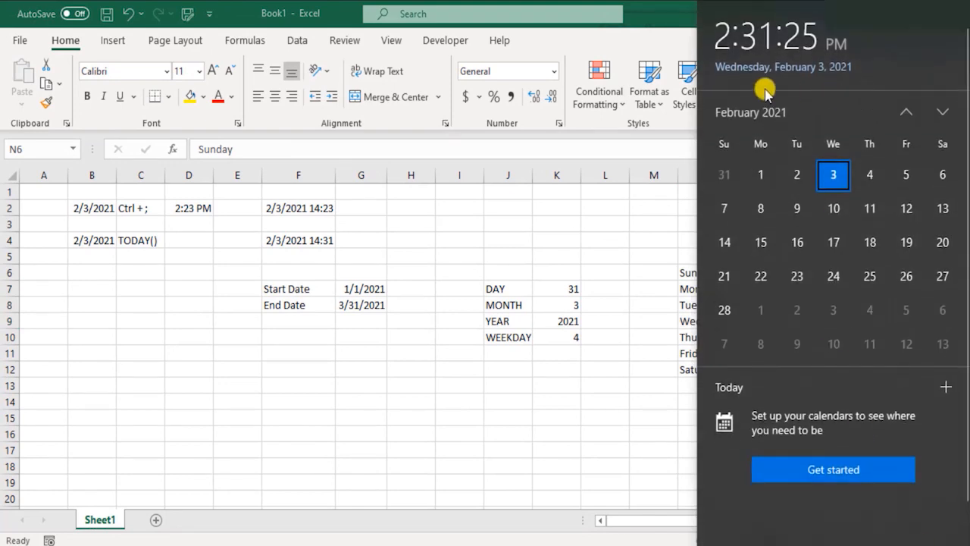
- Check the End Date's weekday in the system calendar for March 2021, then return to the WEEKDAY result in K10
{"action": "left_click", "coordinate": [942, 112]}
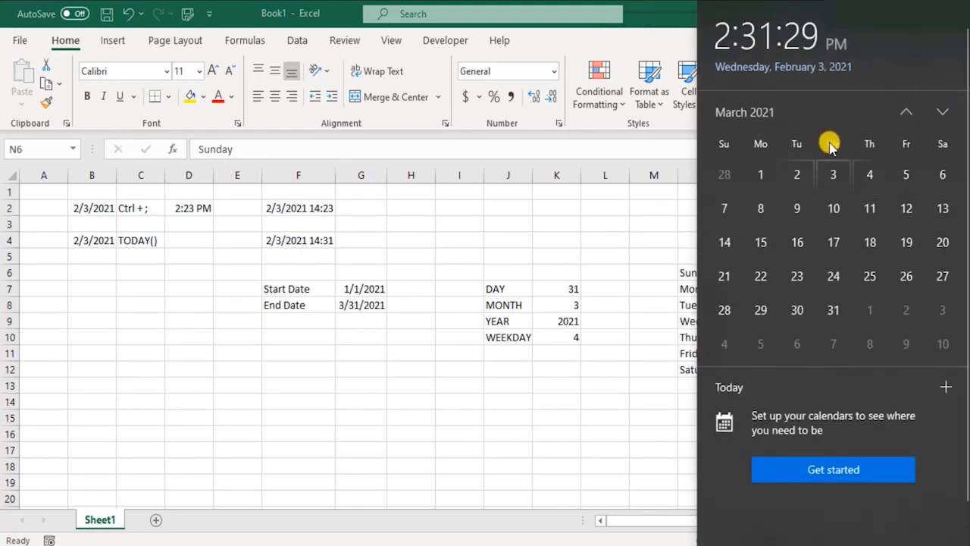
{"action": "left_click", "coordinate": [525, 335]}
{"action": "left_click", "coordinate": [565, 338]}
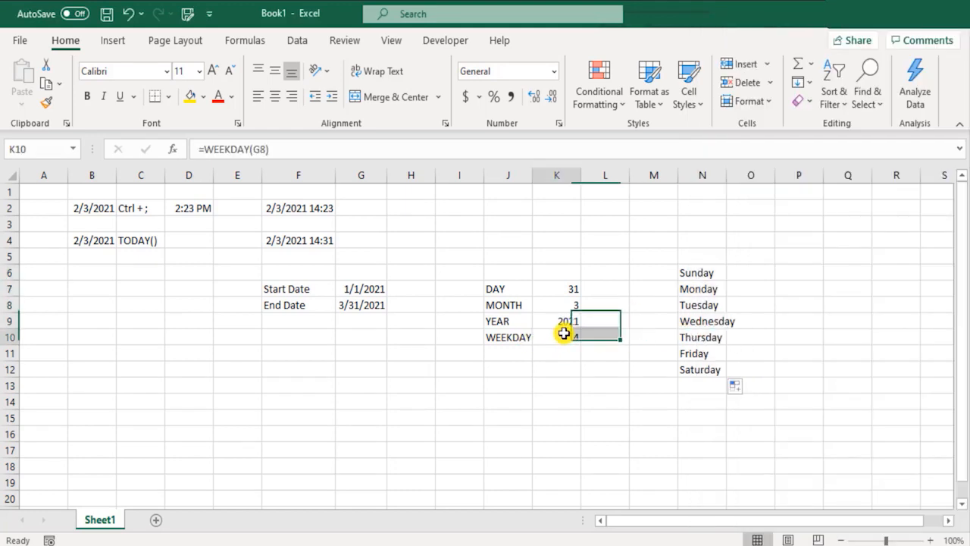
- Change the formula in K10 to =WEEKDAY(G8,2) and count from Monday to Wednesday in N7:N9 to interpret the result
{"action": "double_click", "coordinate": [565, 338]}
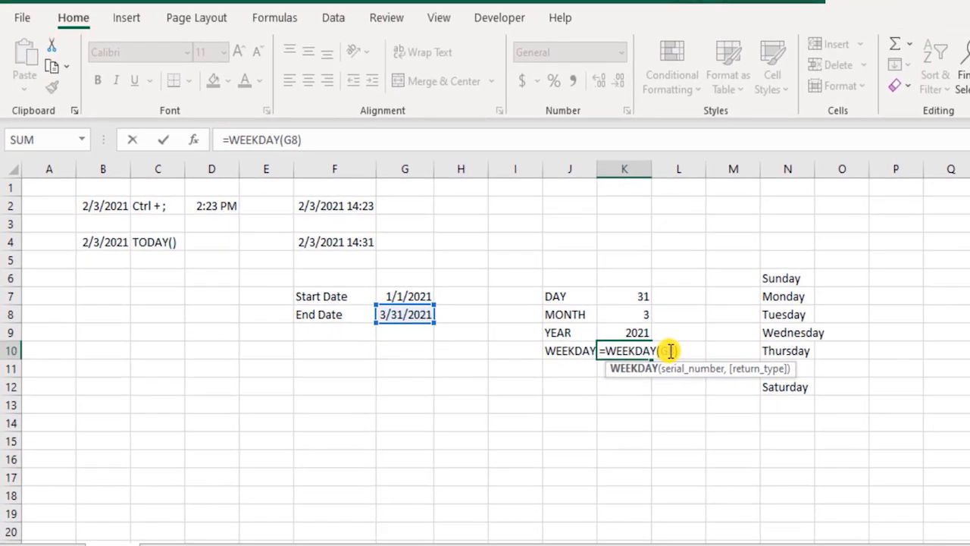
{"action": "left_click", "coordinate": [670, 350]}
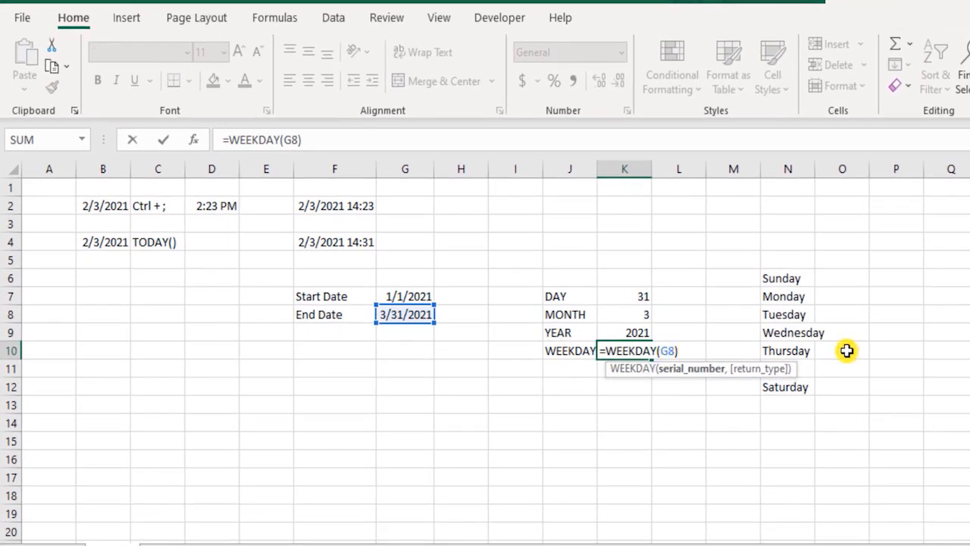
{"action": "key", "text": "Right"}
{"action": "type", "text": ","}
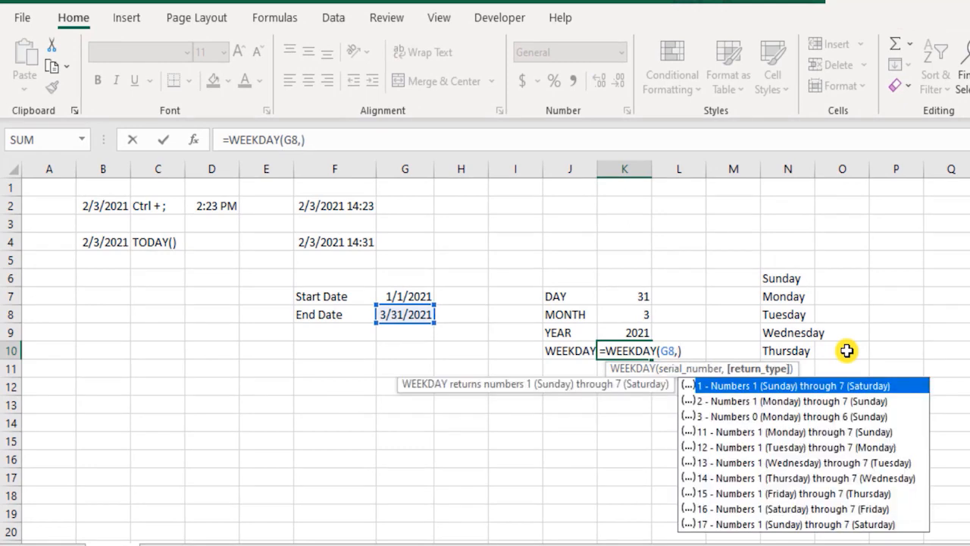
{"action": "key", "text": "Down"}
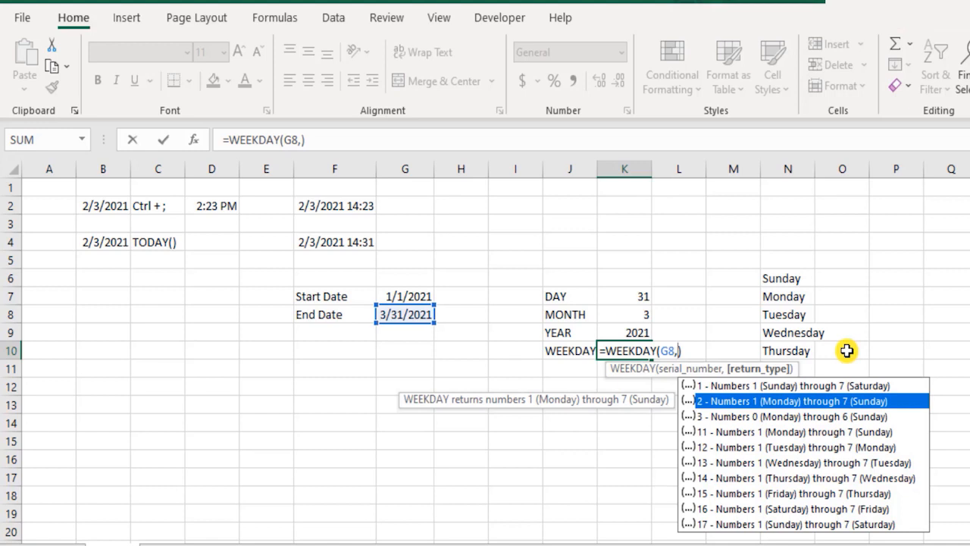
{"action": "key", "text": "Tab"}
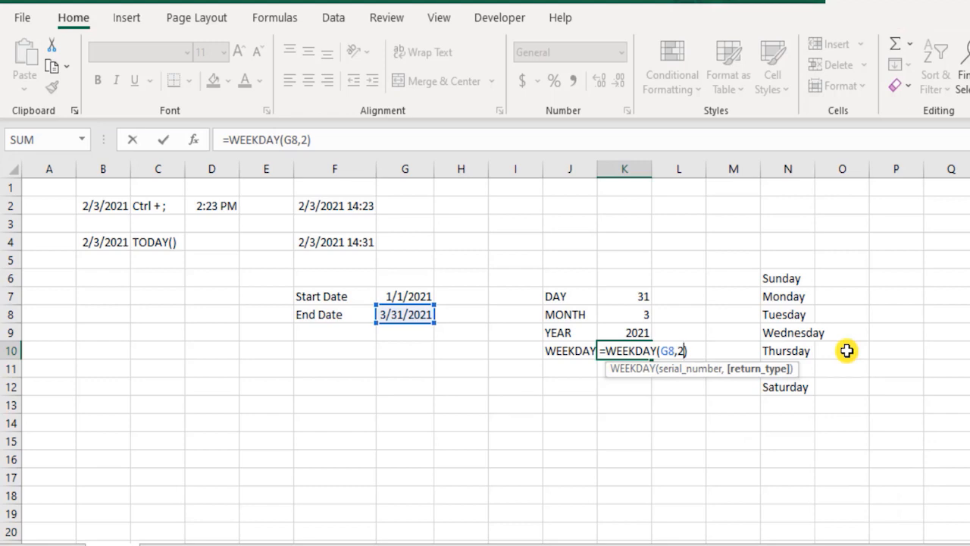
{"action": "key", "text": "BackSpace"}
{"action": "key", "text": "BackSpace"}
{"action": "type", "text": ","}
{"action": "key", "text": "Down"}
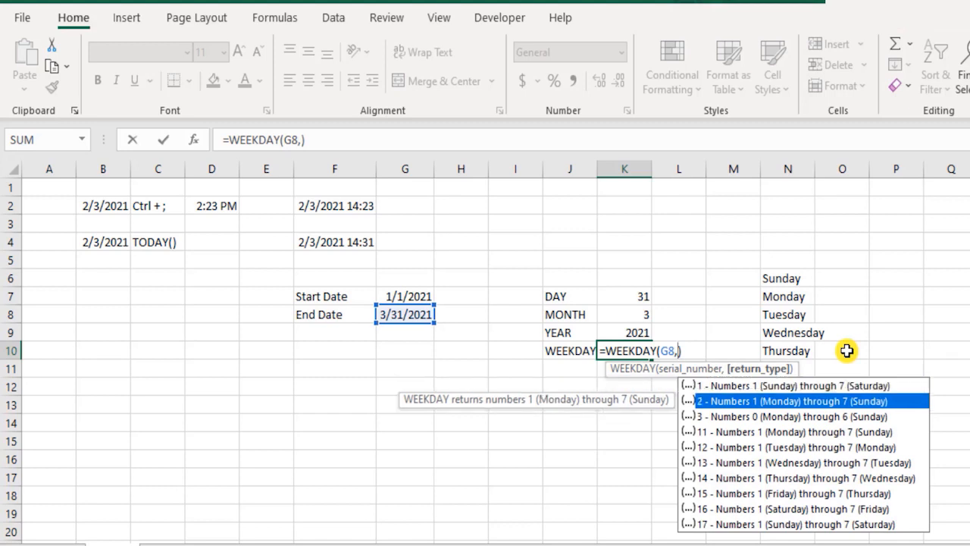
{"action": "key", "text": "Tab"}
{"action": "key", "text": "Return"}
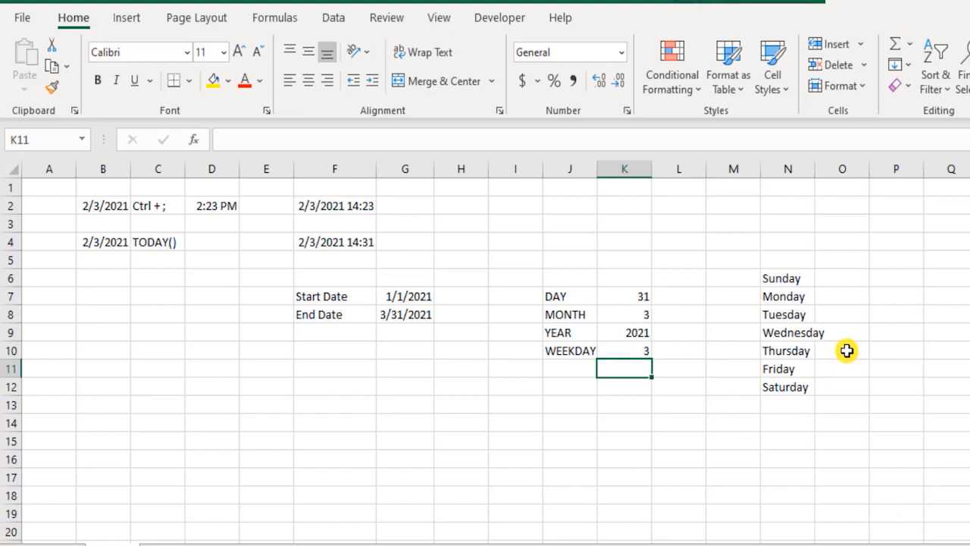
{"action": "key", "text": "Up"}
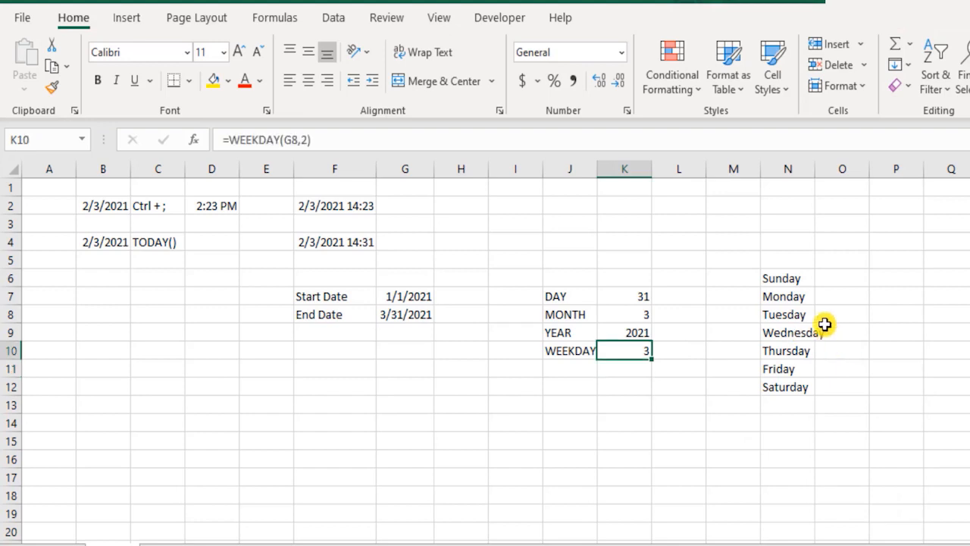
{"action": "left_click_drag", "start_coordinate": [778, 296], "coordinate": [791, 334]}
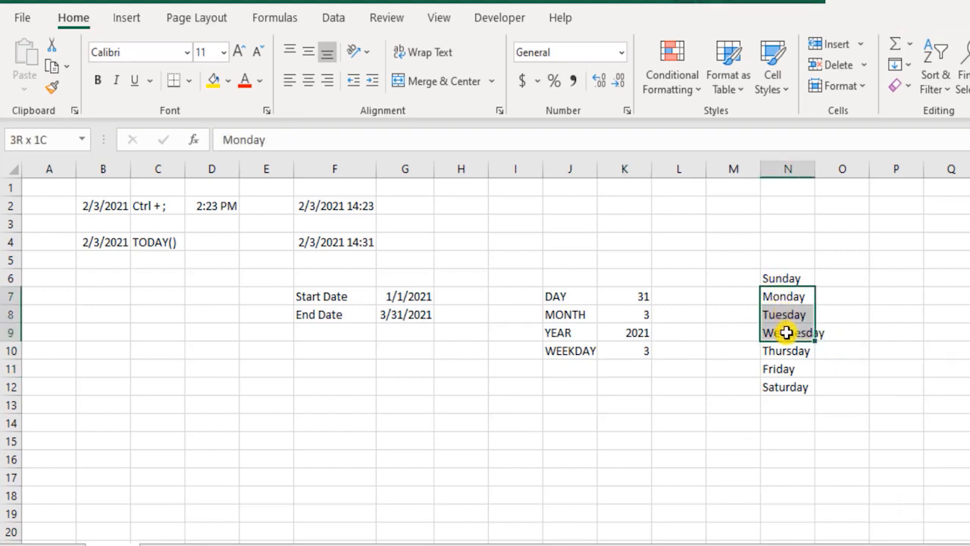
- Change the return type of the WEEKDAY formula in K10 to 3, numbering the days 0 (Monday) through 6 (Sunday)
{"action": "double_click", "coordinate": [626, 350]}
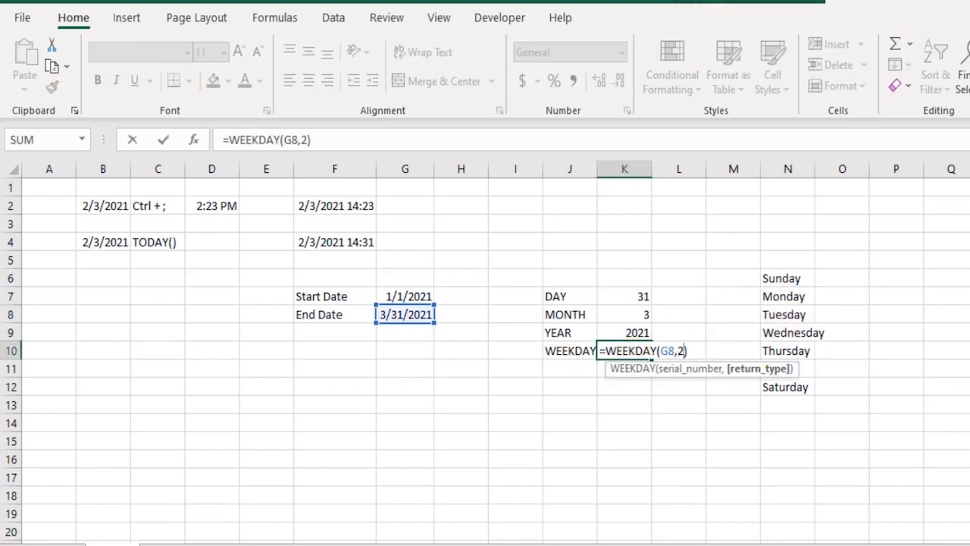
{"action": "key", "text": "BackSpace"}
{"action": "key", "text": "Down"}
{"action": "key", "text": "Down"}
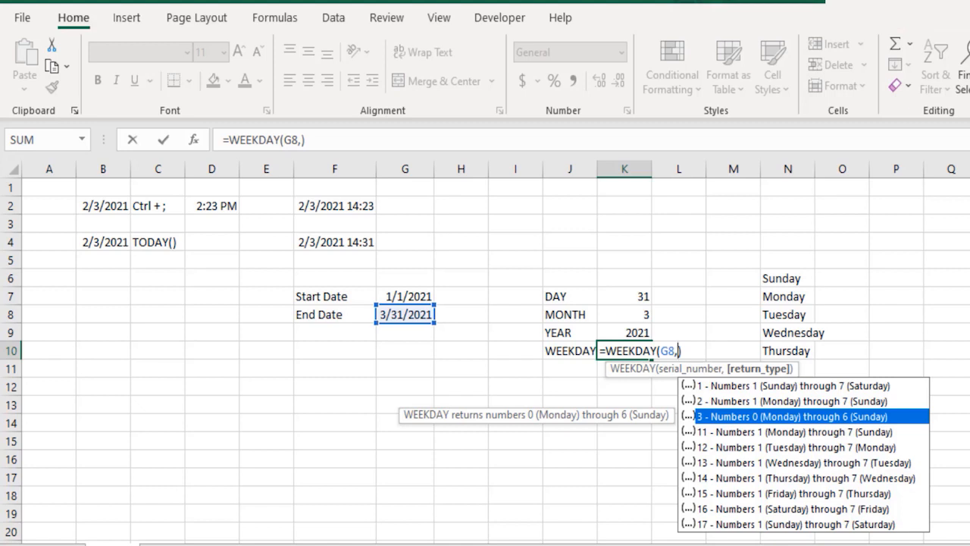
{"action": "key", "text": "Down"}
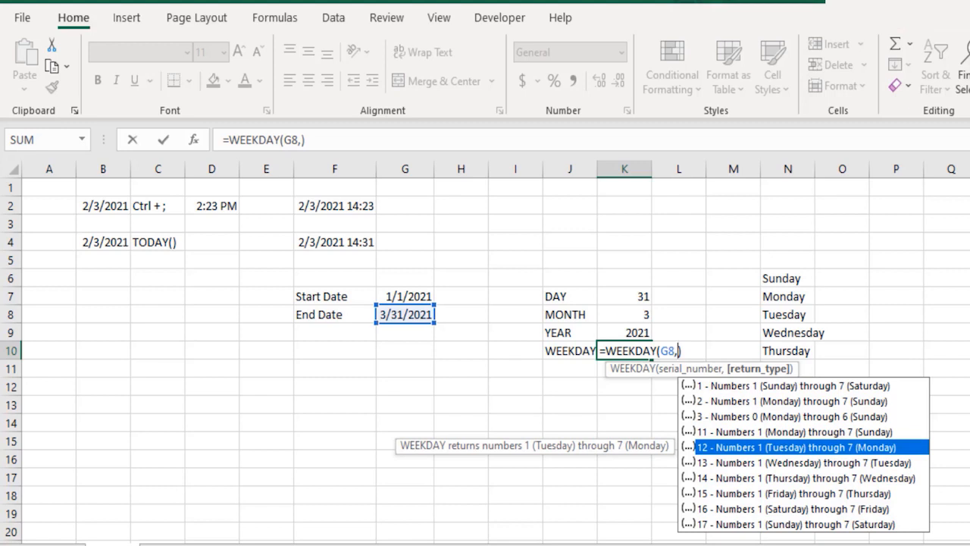
{"action": "key", "text": "Up"}
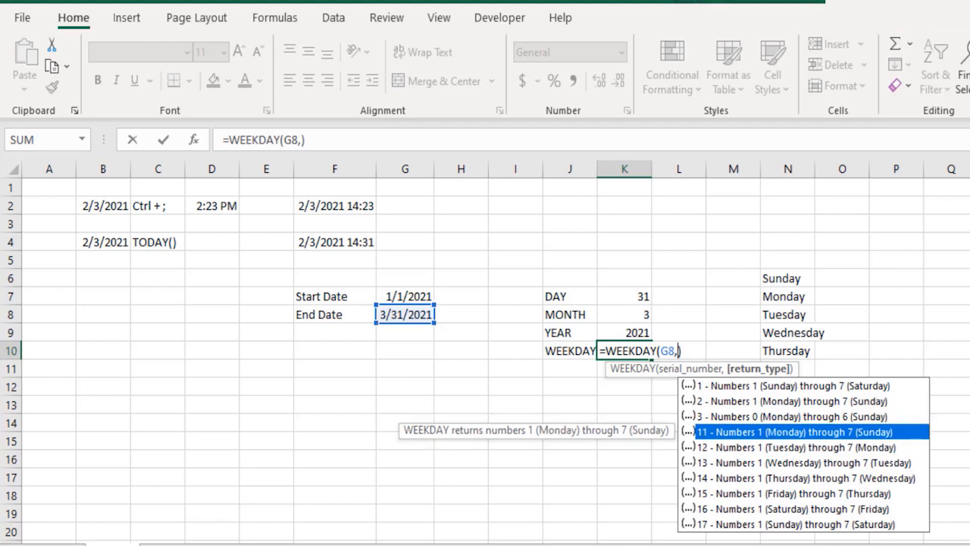
{"action": "key", "text": "Up"}
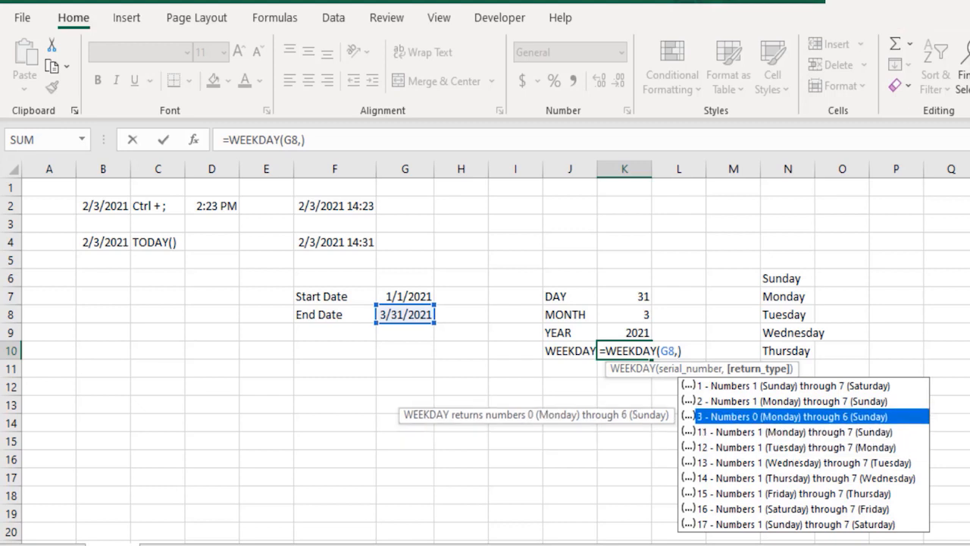
{"action": "key", "text": "Tab"}
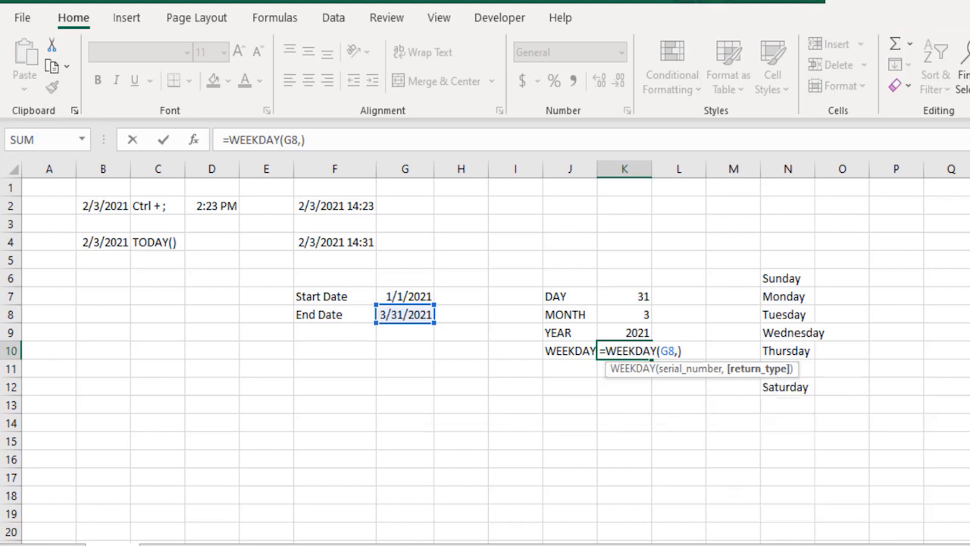
{"action": "key", "text": "Return"}
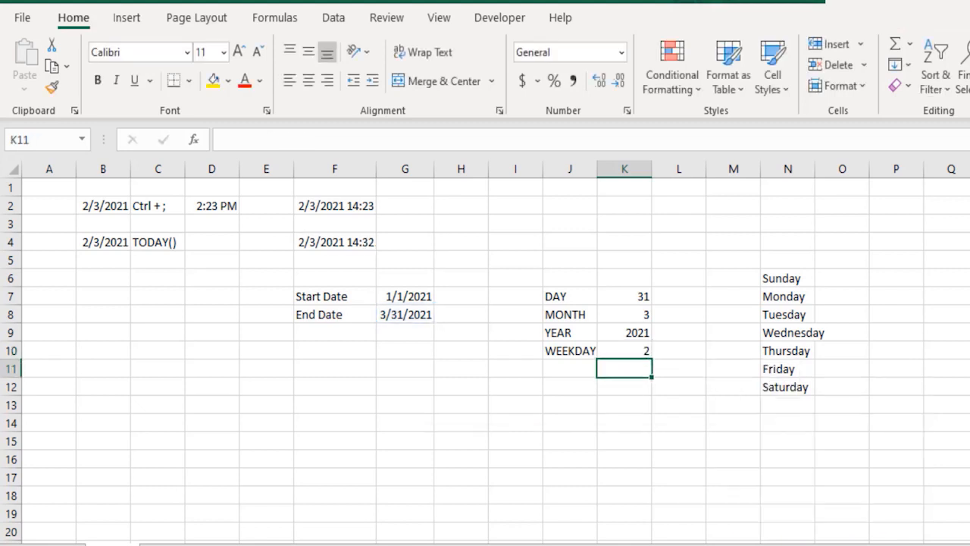
{"action": "key", "text": "Up"}
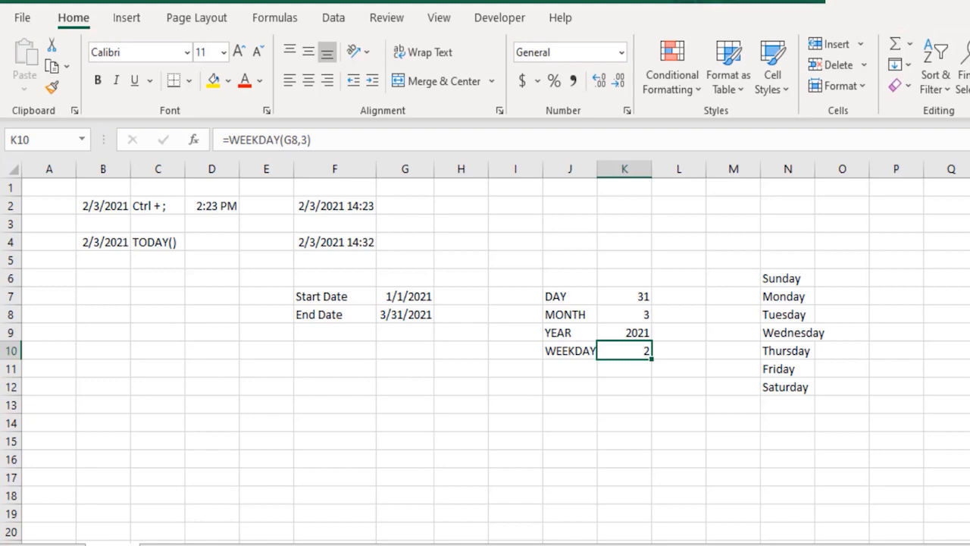
- Clear the return type of the WEEKDAY formula in K10 and examine the other week-start options offered, up to 17
{"action": "key", "text": "F2"}
{"action": "key", "text": "Left"}
{"action": "key", "text": "BackSpace"}
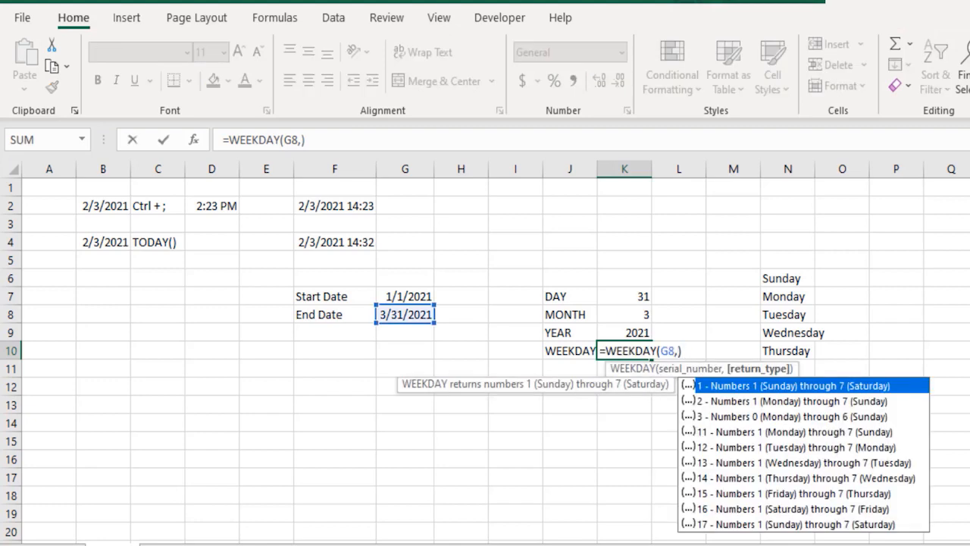
{"action": "key", "text": "Down"}
{"action": "key", "text": "Down"}
{"action": "key", "text": "Down"}
{"action": "key", "text": "Down"}
{"action": "key", "text": "Down"}
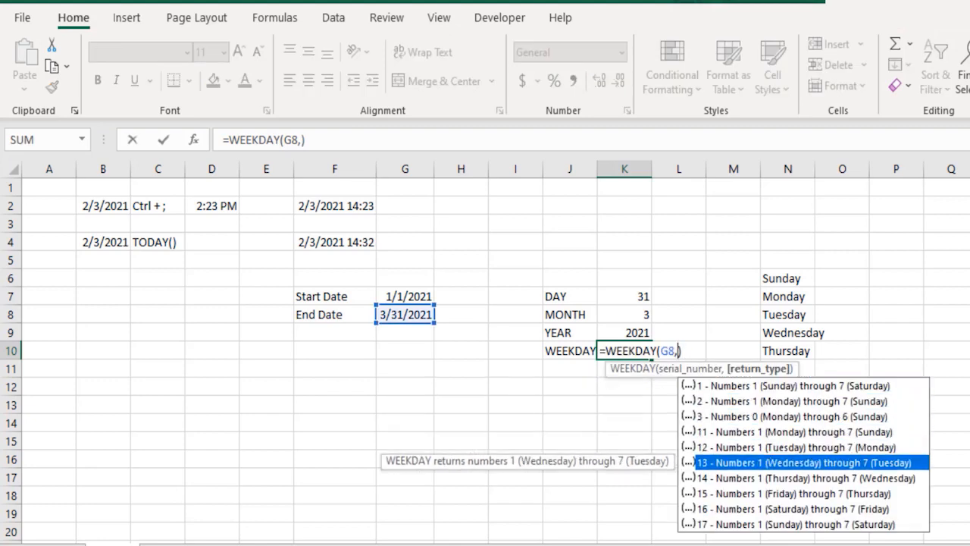
{"action": "key", "text": "Down"}
{"action": "key", "text": "Down"}
{"action": "key", "text": "Down"}
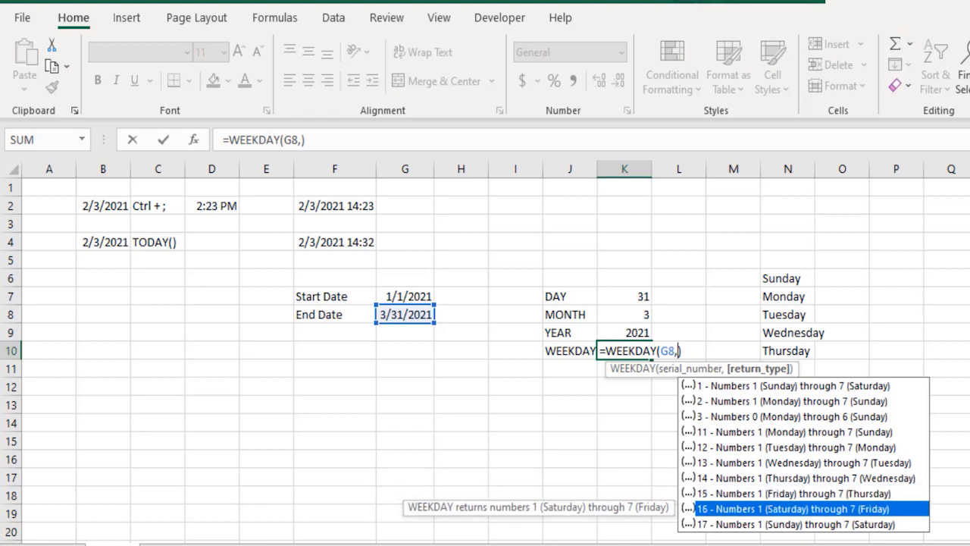
{"action": "key", "text": "Down"}
{"action": "key", "text": "Up"}
- Set the WEEKDAY formula in K10 back to numbering the days 1 (Sunday) through 7 (Saturday)
{"action": "key", "text": "Escape"}
{"action": "key", "text": "BackSpace"}
{"action": "type", "text": ","}
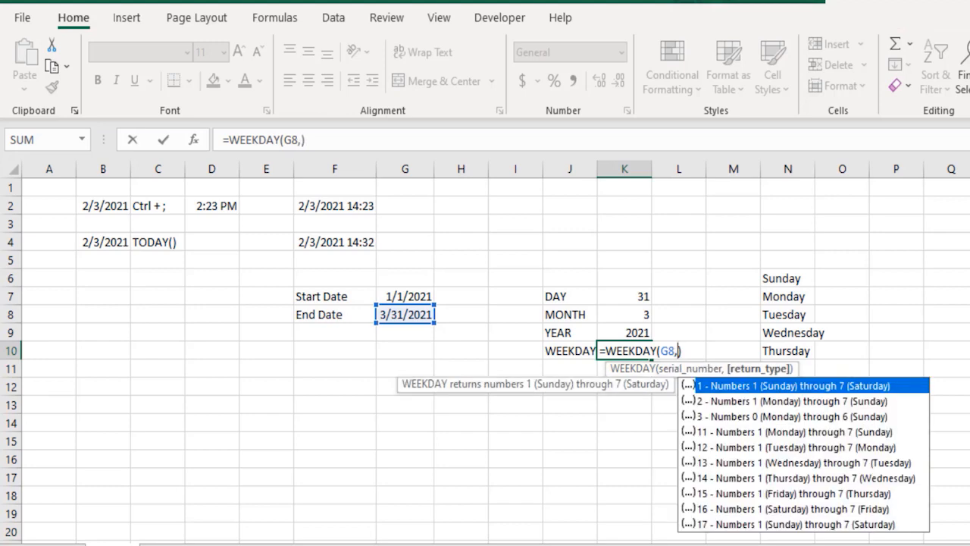
{"action": "key", "text": "Return"}
- Add the label WEEKNUM in J11, directly below WEEKDAY
{"action": "key", "text": "Left"}
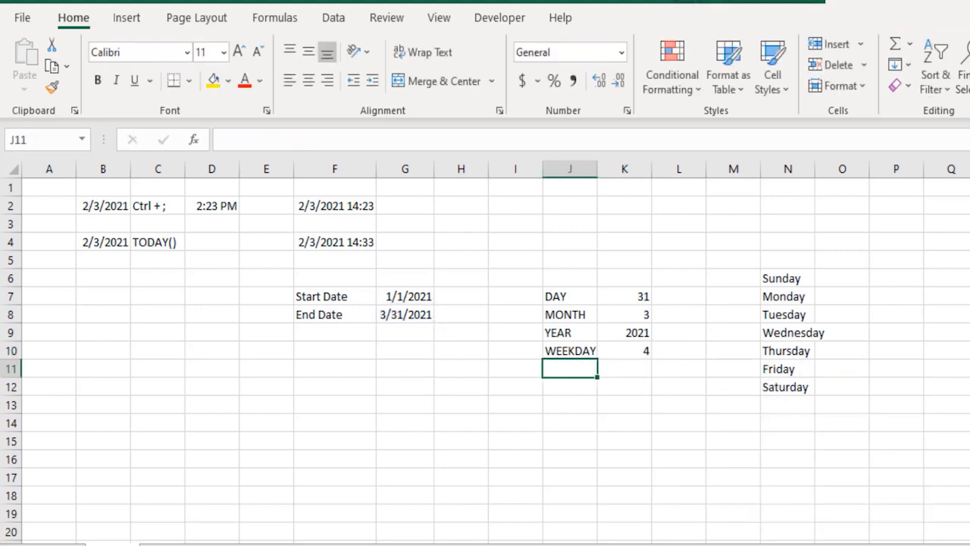
{"action": "type", "text": "WEE"}
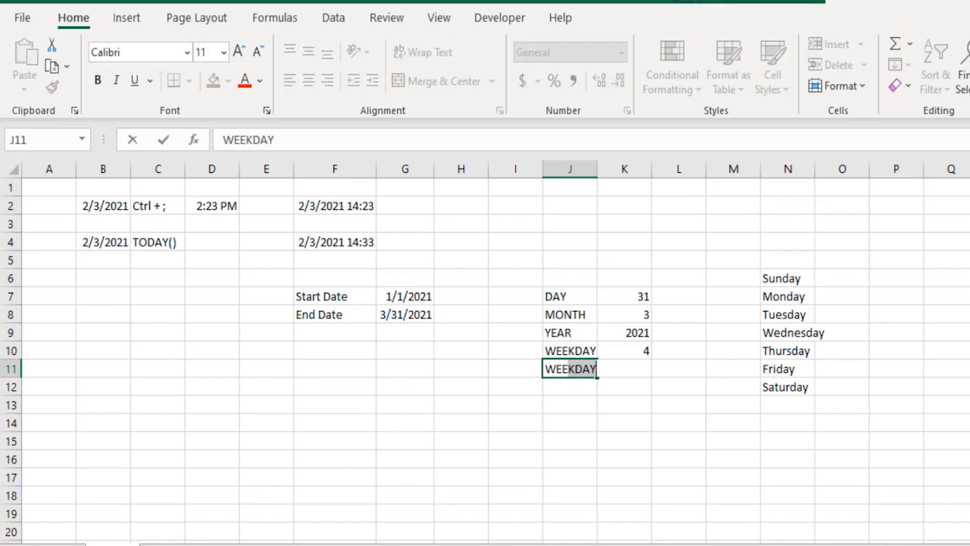
{"action": "type", "text": "KNUM"}
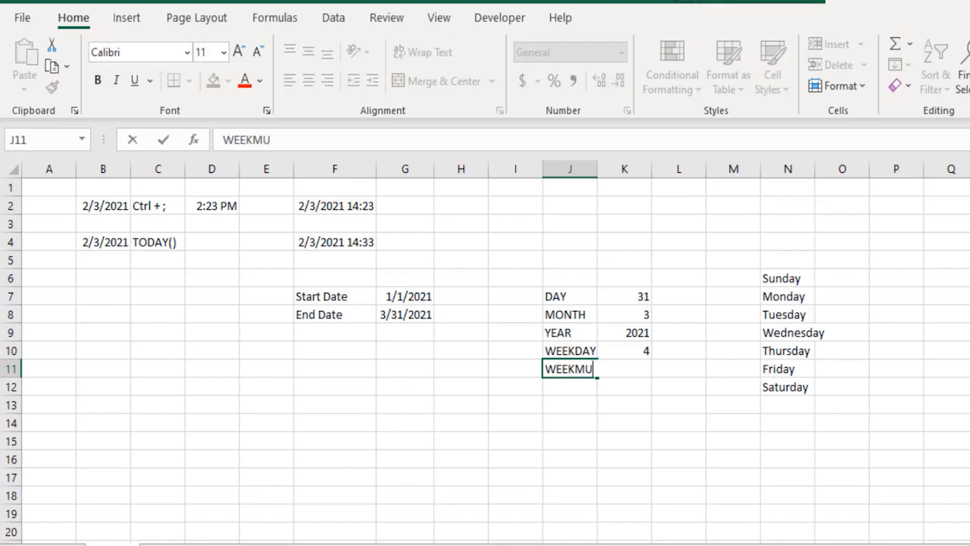
{"action": "key", "text": "Tab"}
- Enter the formula =WEEKNUM(G8) in K11 for the End Date, leaving out the optional return type
{"action": "type", "text": "=WEEKNUM("}
{"action": "key", "text": "Escape"}
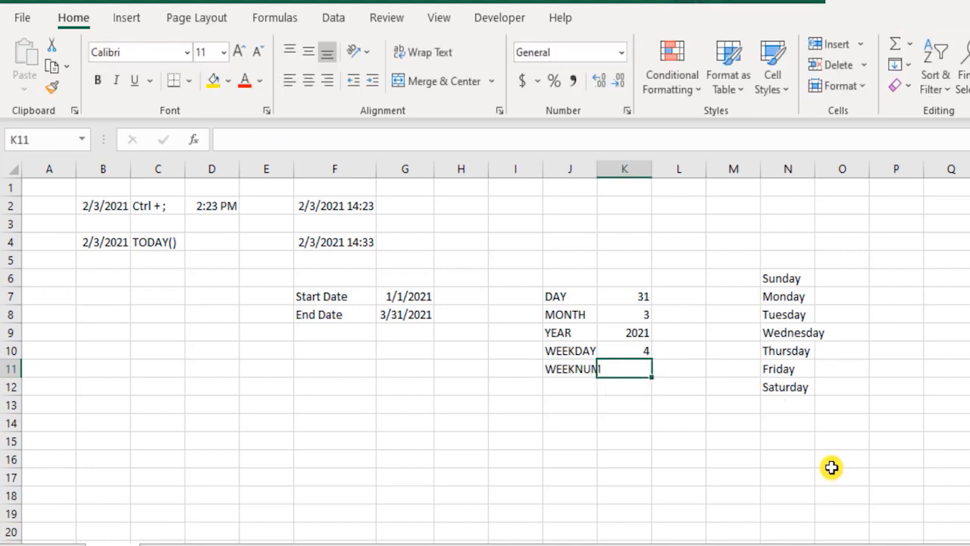
{"action": "type", "text": "=week"}
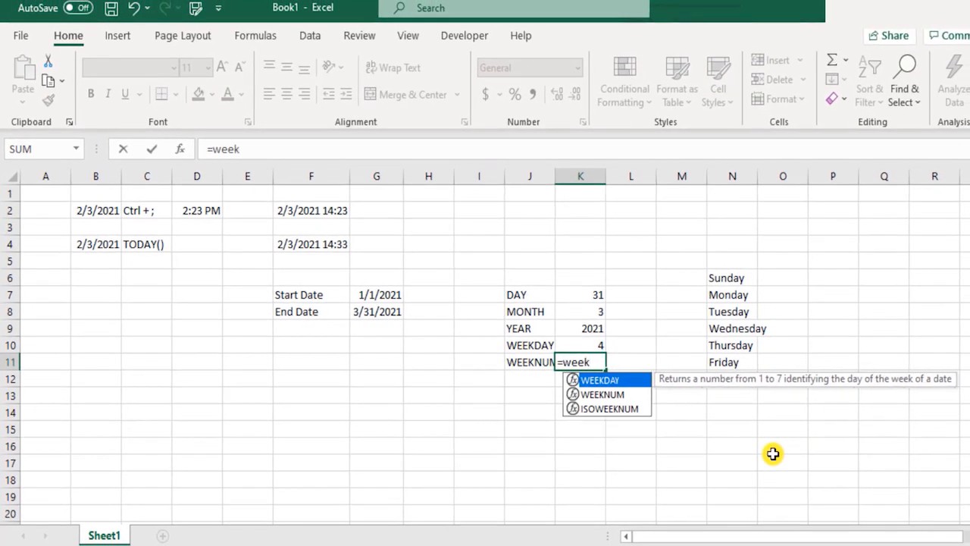
{"action": "key", "text": "Down"}
{"action": "key", "text": "Tab"}
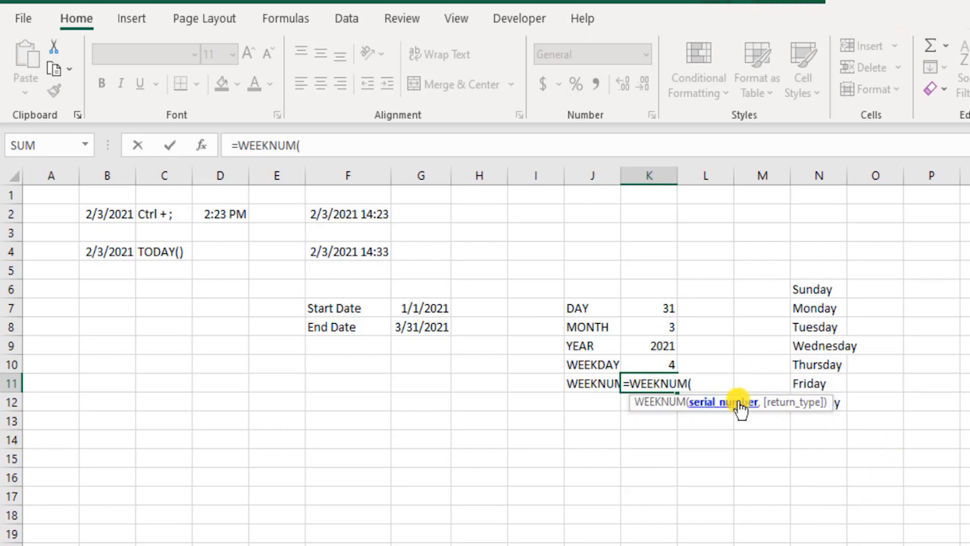
{"action": "left_click", "coordinate": [429, 328]}
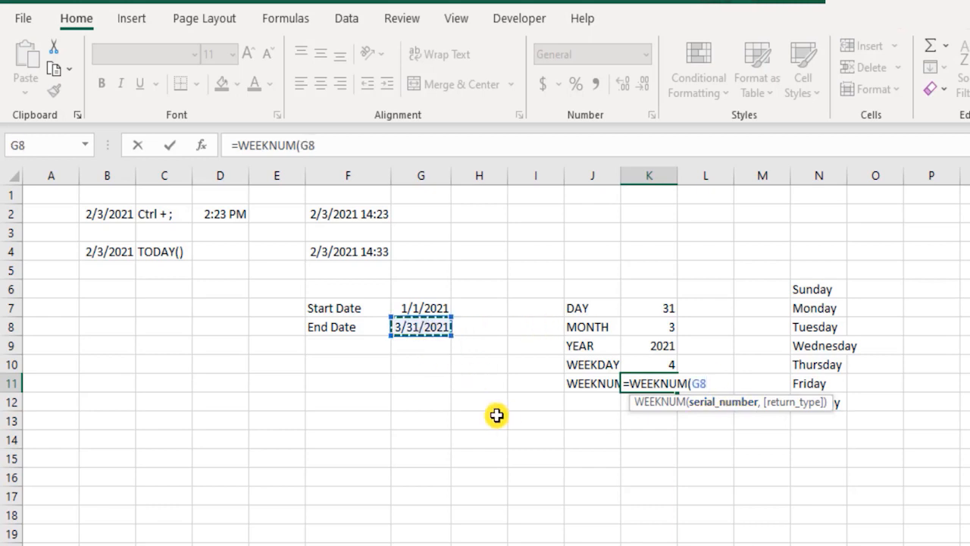
{"action": "type", "text": ","}
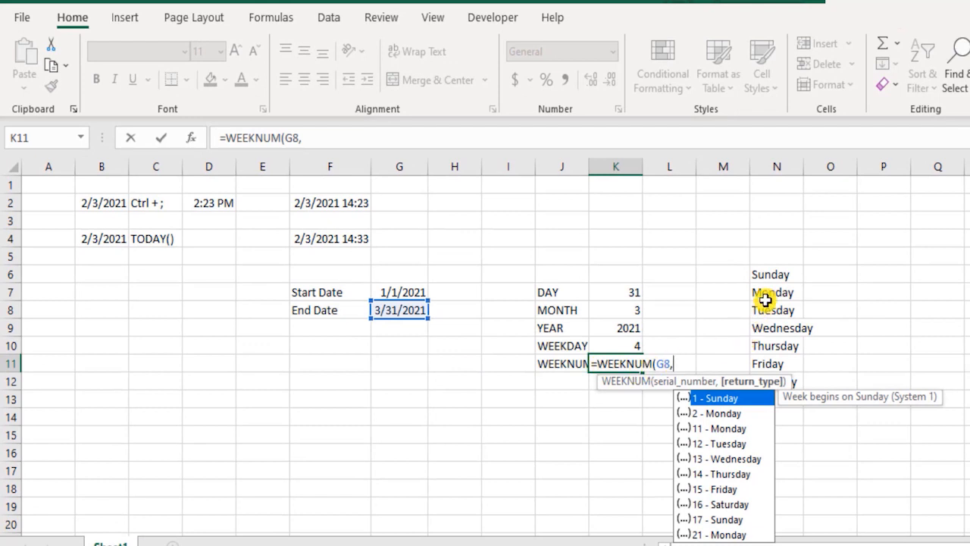
{"action": "key", "text": "BackSpace"}
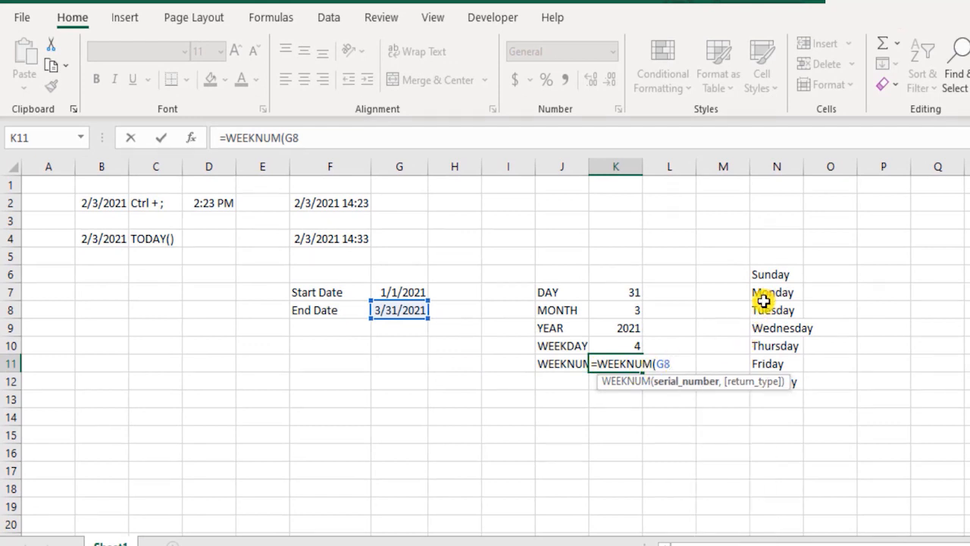
{"action": "type", "text": ")"}
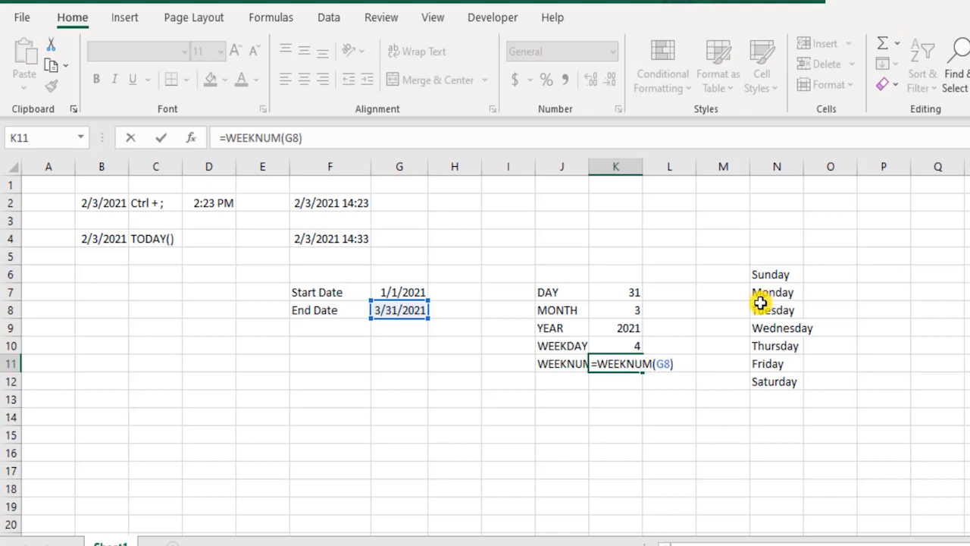
{"action": "key", "text": "Return"}
{"action": "key", "text": "Up"}
{"action": "key", "text": "Right"}
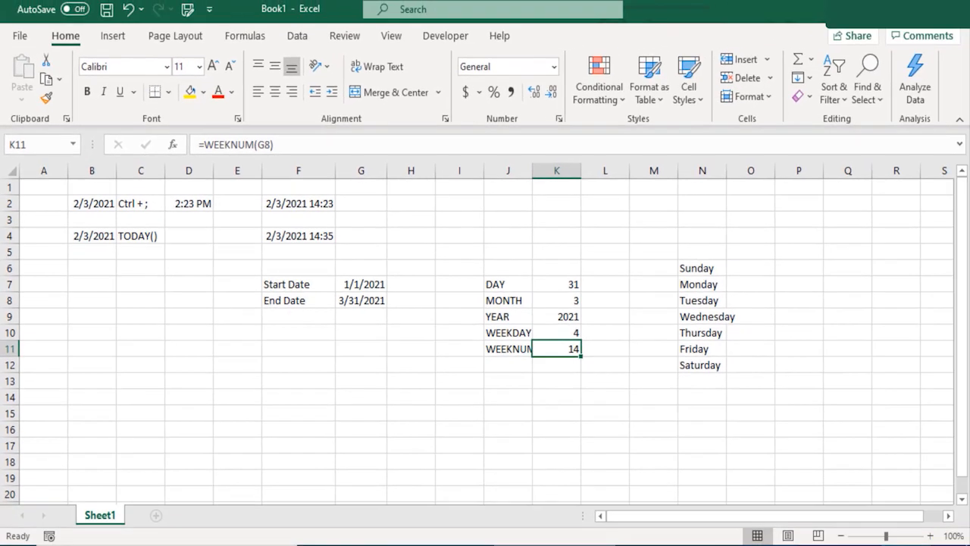
- Count the weeks from January to the End Date of March 31, 2021 on the system calendar, checking each month's week rows
{"action": "left_click", "coordinate": [896, 544]}
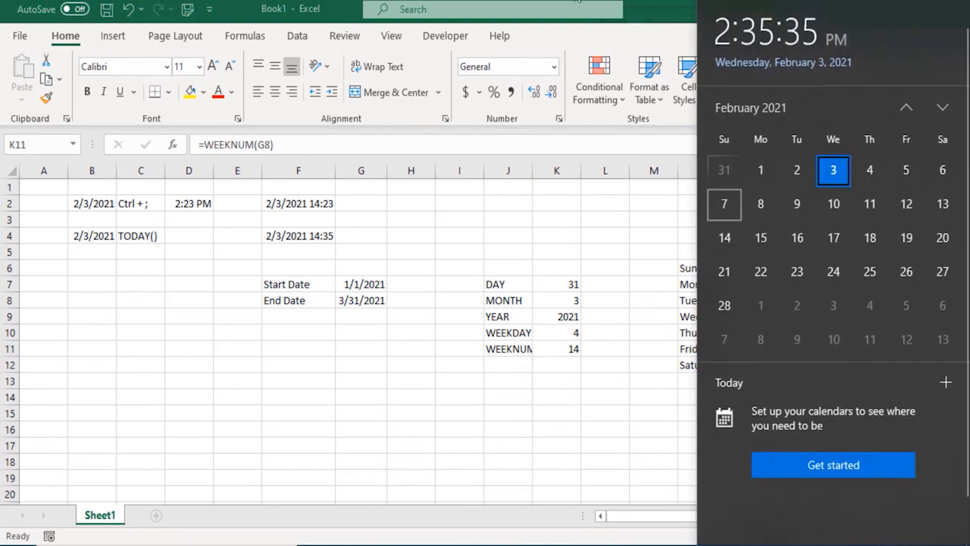
{"action": "left_click", "coordinate": [906, 107]}
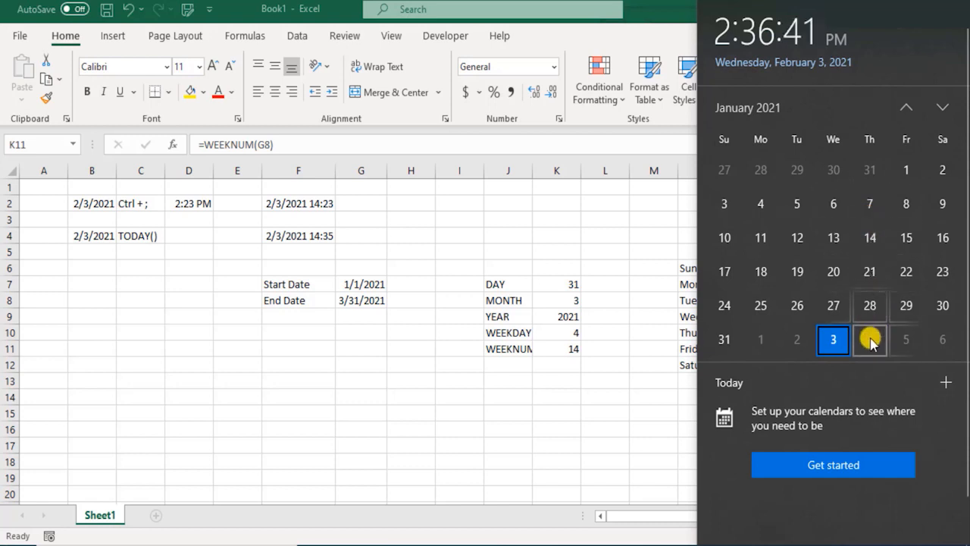
{"action": "left_click", "coordinate": [942, 107]}
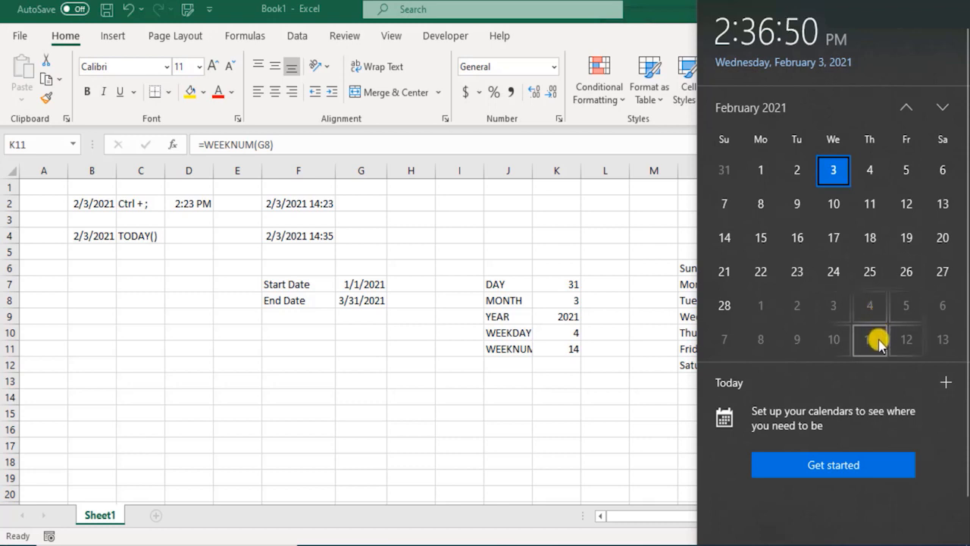
{"action": "left_click", "coordinate": [943, 107]}
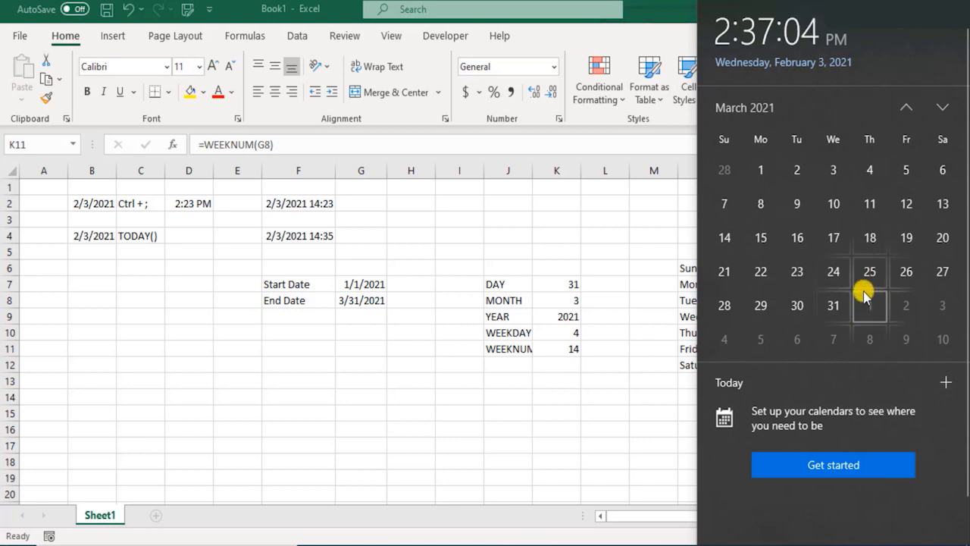
{"action": "scroll", "coordinate": [873, 250], "scroll_direction": "up", "scroll_amount": 1}
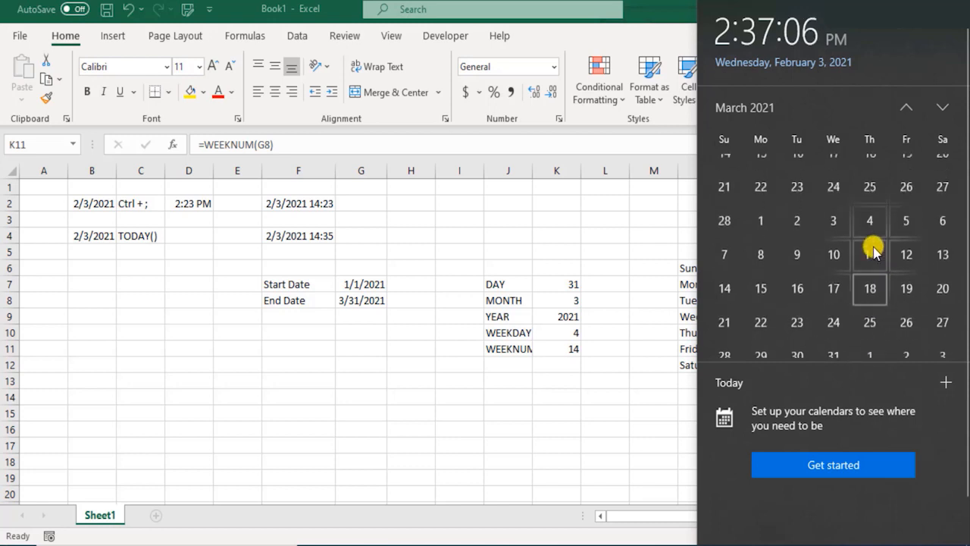
{"action": "scroll", "coordinate": [876, 249], "scroll_direction": "up", "scroll_amount": 1}
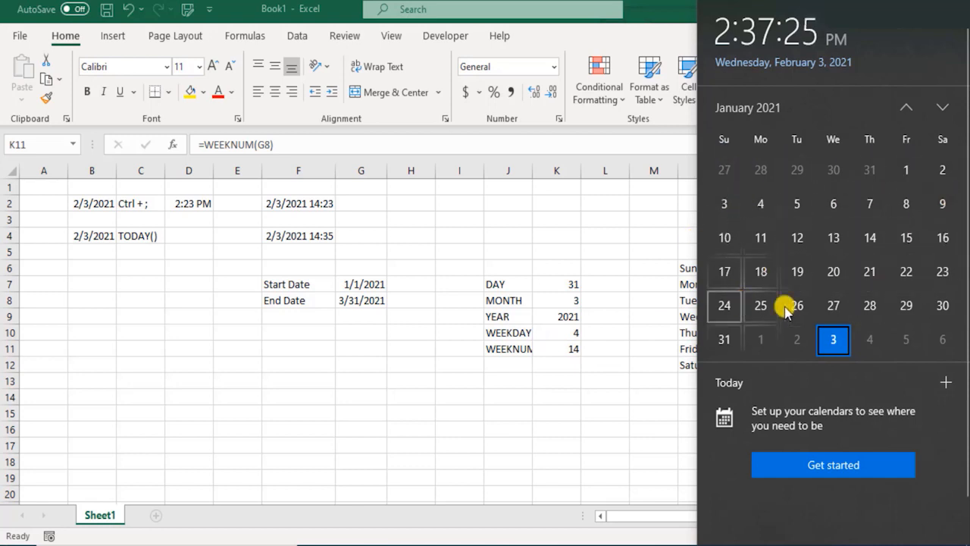
{"action": "left_click", "coordinate": [940, 108]}
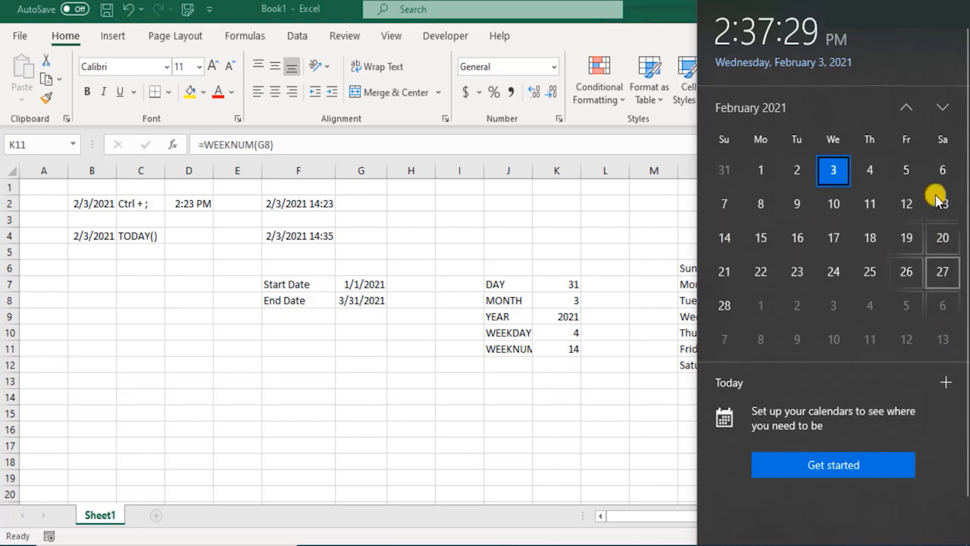
{"action": "left_click", "coordinate": [943, 107]}
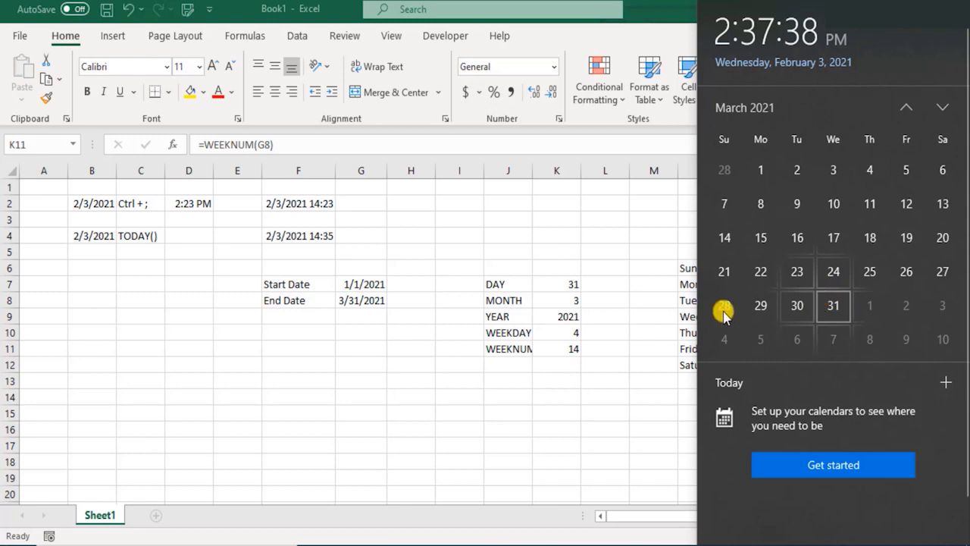
{"action": "scroll", "coordinate": [869, 242], "scroll_direction": "up", "scroll_amount": 1}
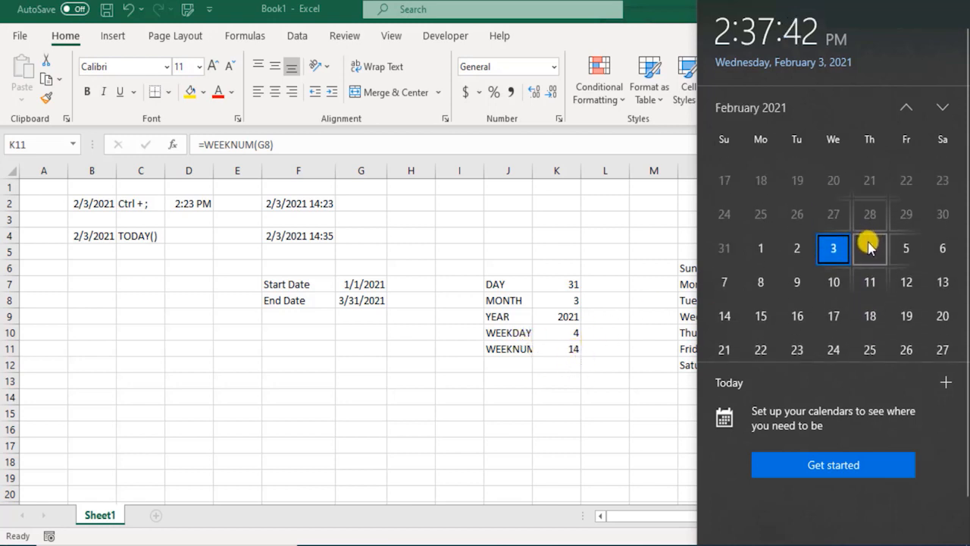
- Add return type 13 (week begins on Wednesday) to the WEEKNUM formula in K11, giving =WEEKNUM(G8,13)
{"action": "left_click", "coordinate": [570, 349]}
{"action": "double_click", "coordinate": [572, 348]}
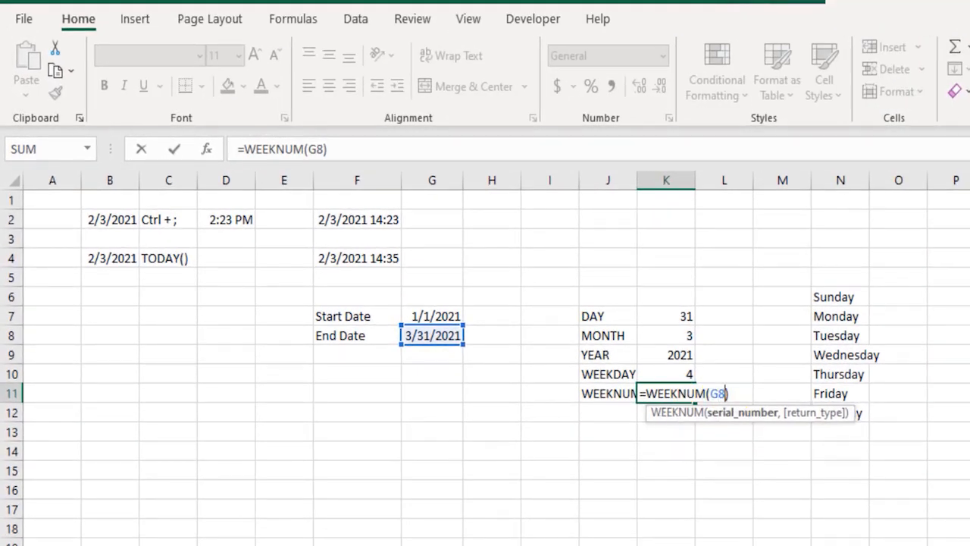
{"action": "type", "text": ","}
{"action": "key", "text": "Down"}
{"action": "key", "text": "Down"}
{"action": "key", "text": "Down"}
{"action": "key", "text": "Down"}
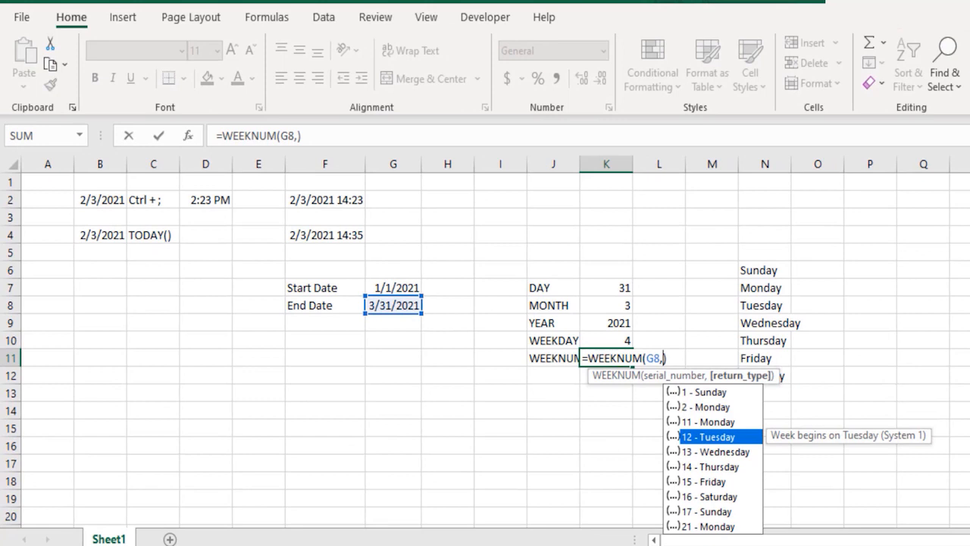
{"action": "key", "text": "Tab"}
{"action": "key", "text": "Return"}
{"action": "key", "text": "Up"}
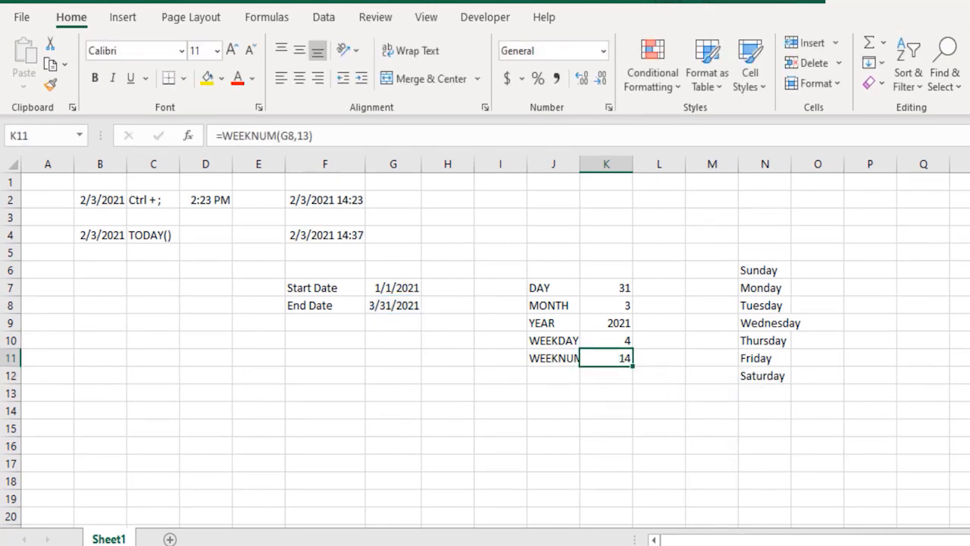
- Change the return type of the WEEKNUM formula in K11 to 14, so the week begins on Thursday
{"action": "key", "text": "F2"}
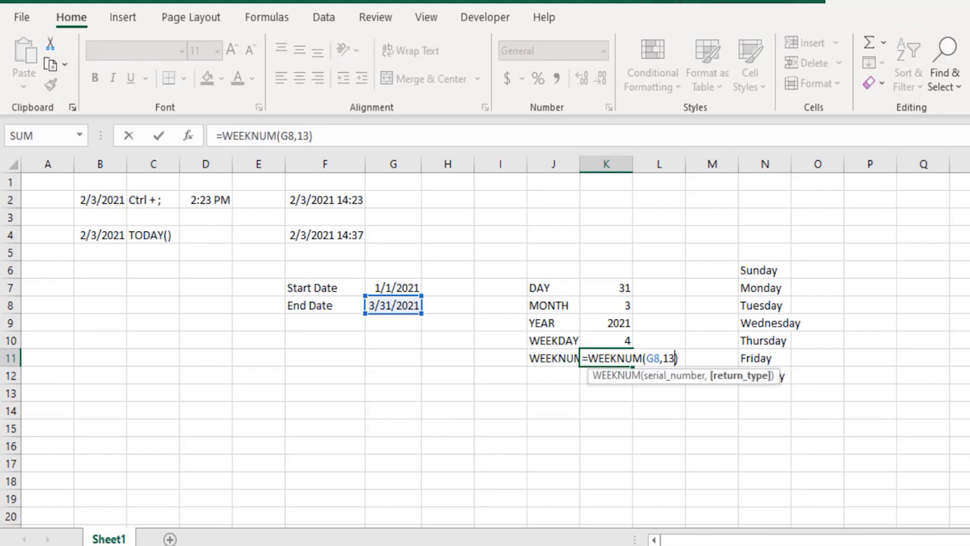
{"action": "key", "text": "BackSpace"}
{"action": "key", "text": "BackSpace"}
{"action": "key", "text": "Down"}
{"action": "key", "text": "Down"}
{"action": "key", "text": "Down"}
{"action": "key", "text": "Down"}
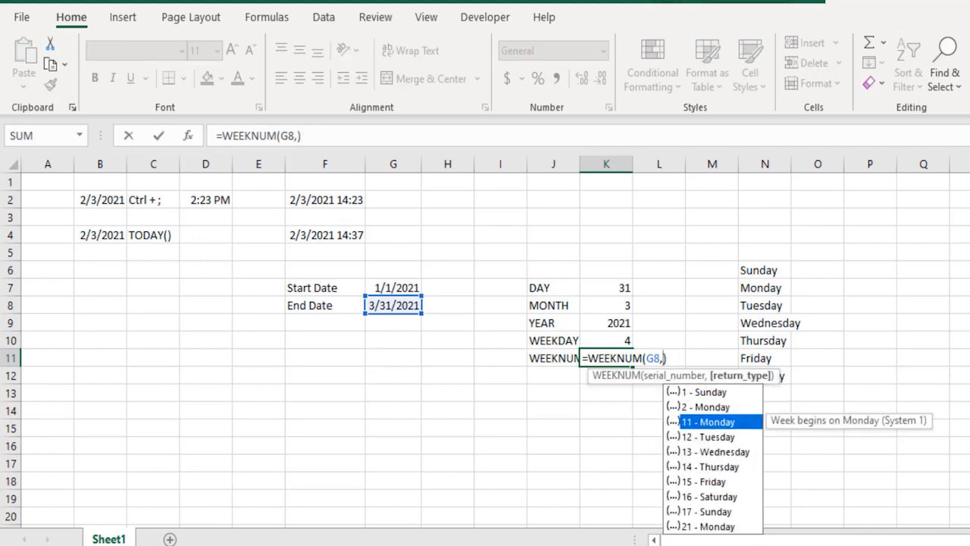
{"action": "key", "text": "Down"}
{"action": "key", "text": "Tab"}
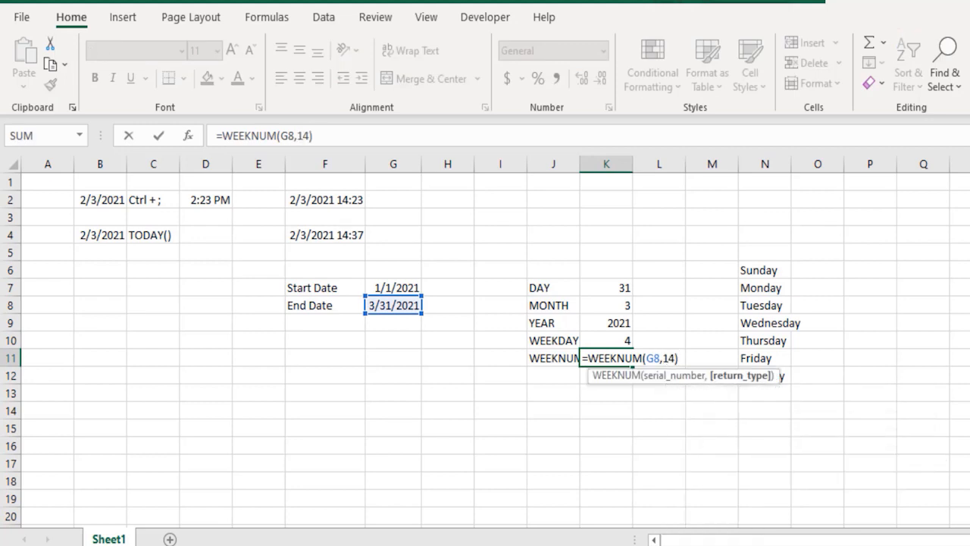
{"action": "key", "text": "Return"}
{"action": "key", "text": "Up"}
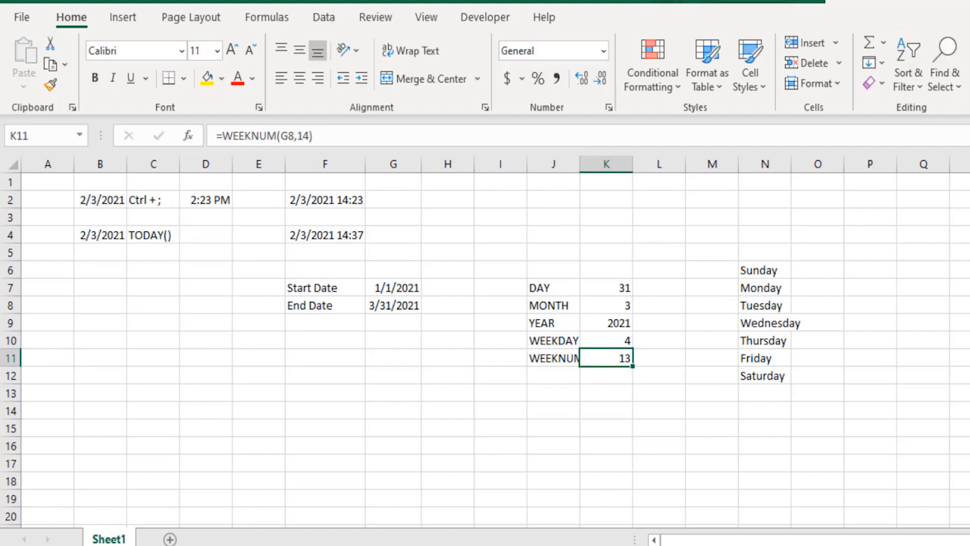
- Change the return type of the WEEKNUM formula in K11 to 15, so the week begins on Friday
{"action": "key", "text": "F2"}
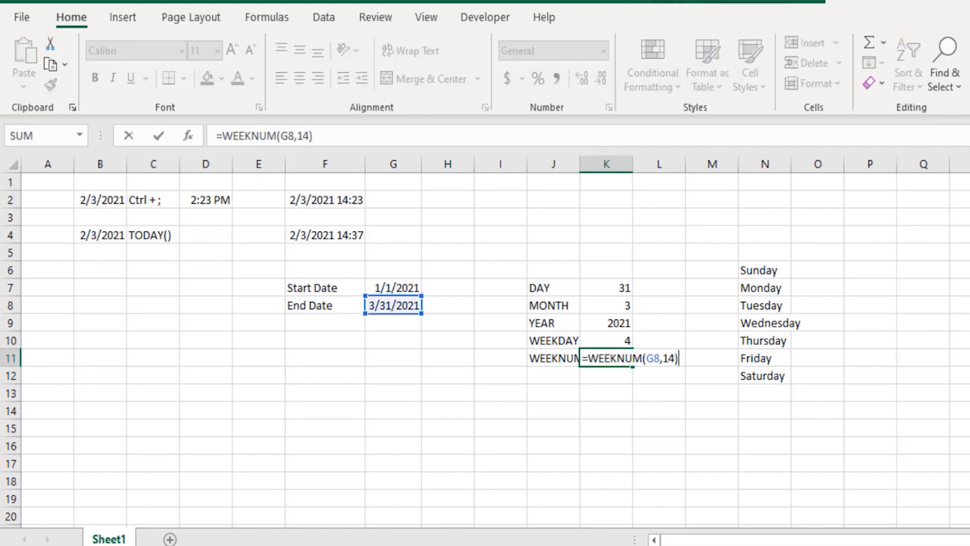
{"action": "key", "text": "BackSpace"}
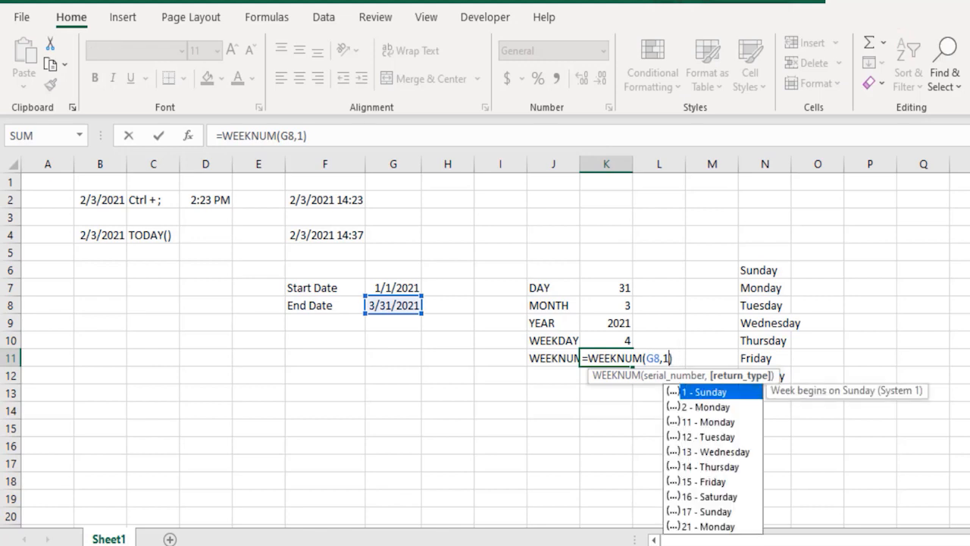
{"action": "key", "text": "BackSpace"}
{"action": "key", "text": "Down"}
{"action": "key", "text": "Down"}
{"action": "key", "text": "Down"}
{"action": "key", "text": "Down"}
{"action": "key", "text": "Down"}
{"action": "key", "text": "Down"}
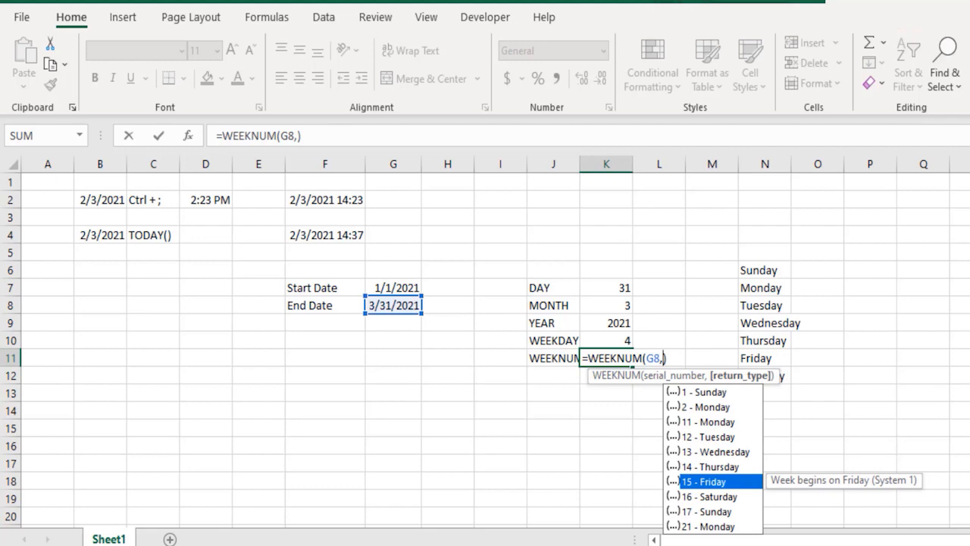
{"action": "key", "text": "Tab"}
{"action": "key", "text": "Return"}
{"action": "key", "text": "Up"}
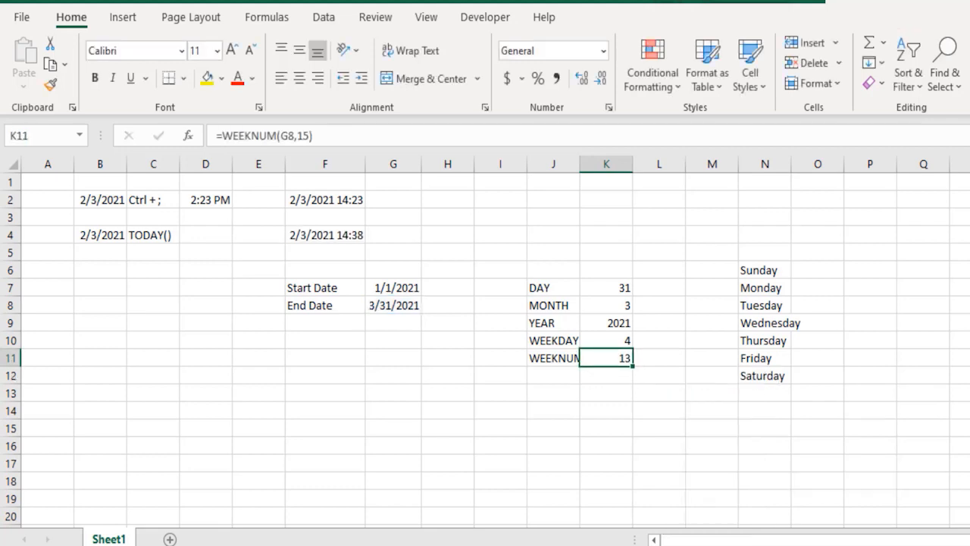
- Fit the width of column J to its contents and add the label DAYS in J12, below WEEKNUM
{"action": "key", "text": "Down"}
{"action": "key", "text": "Up"}
{"action": "key", "text": "Left"}
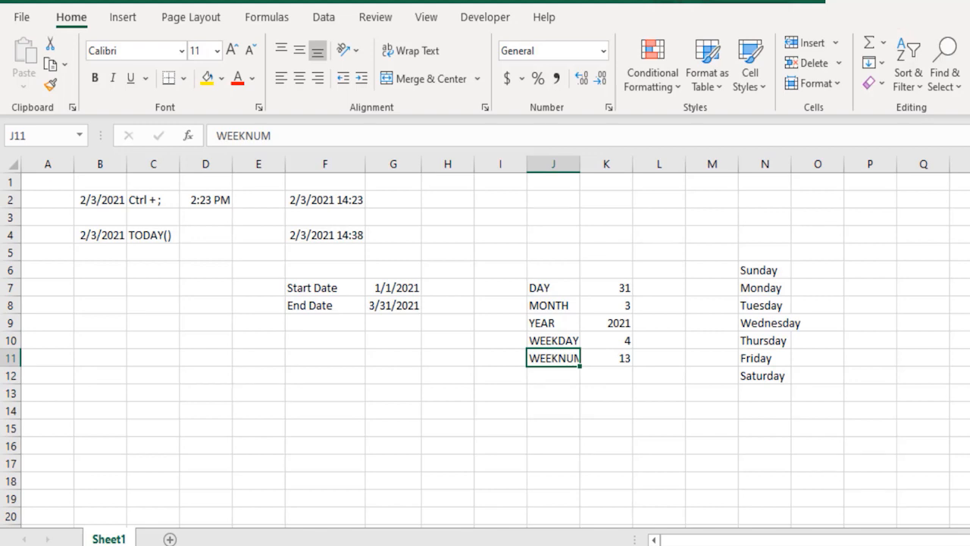
{"action": "key", "text": "Down"}
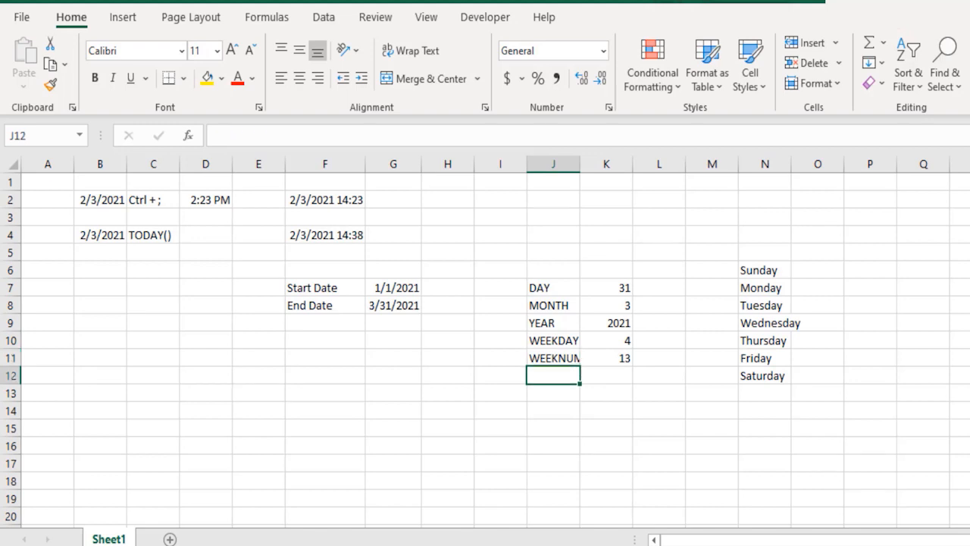
{"action": "double_click", "coordinate": [581, 164]}
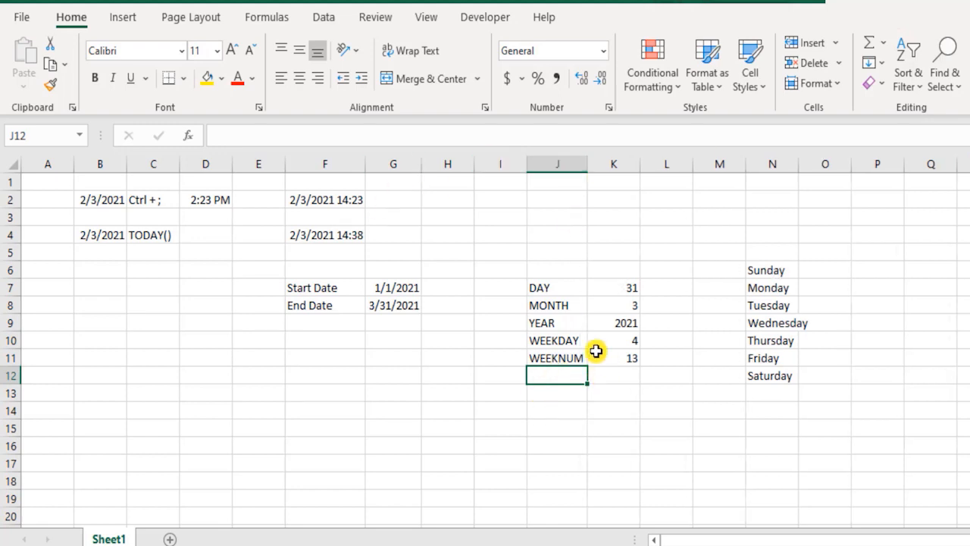
{"action": "type", "text": "DAYS"}
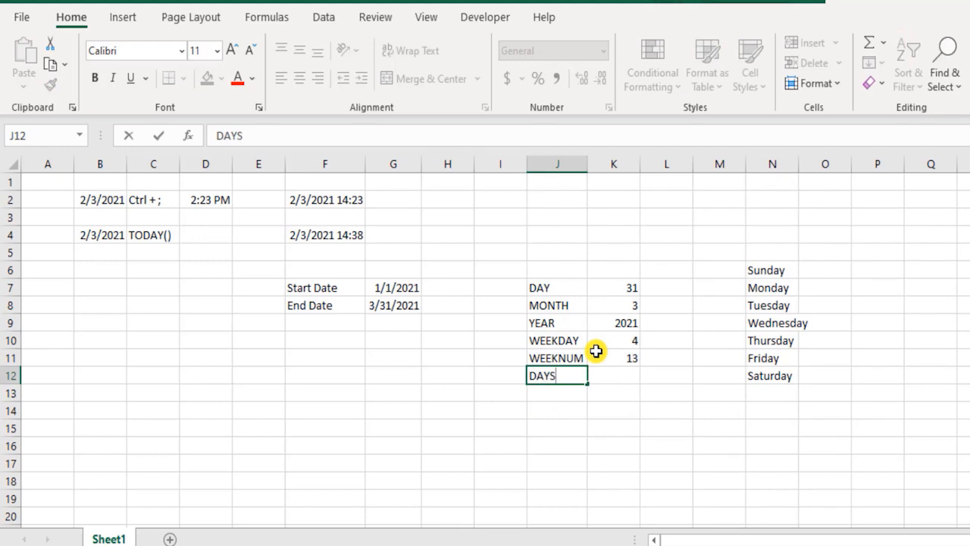
{"action": "key", "text": "Tab"}
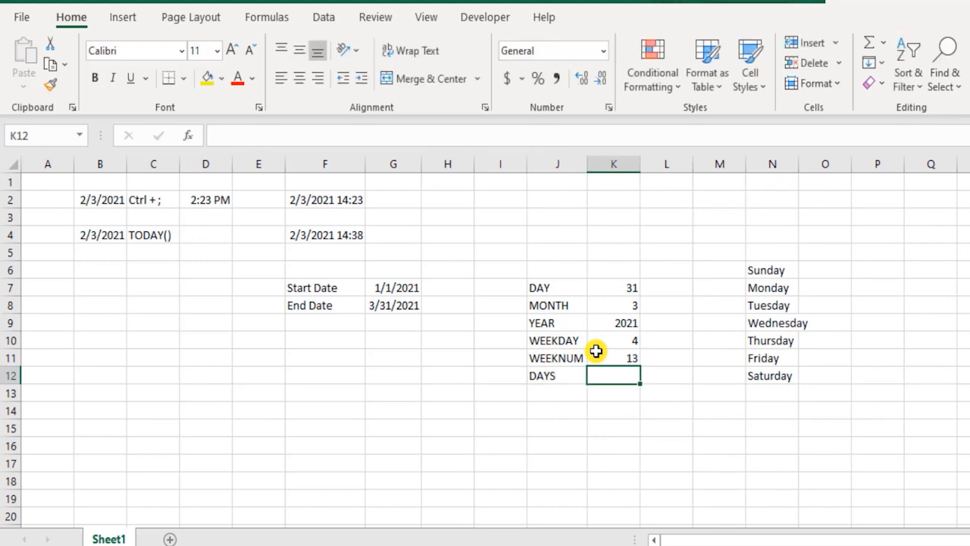
- Enter the formula =DAYS(G8,G7) in K12 to count the days between the End Date and the Start Date
{"action": "type", "text": "="}
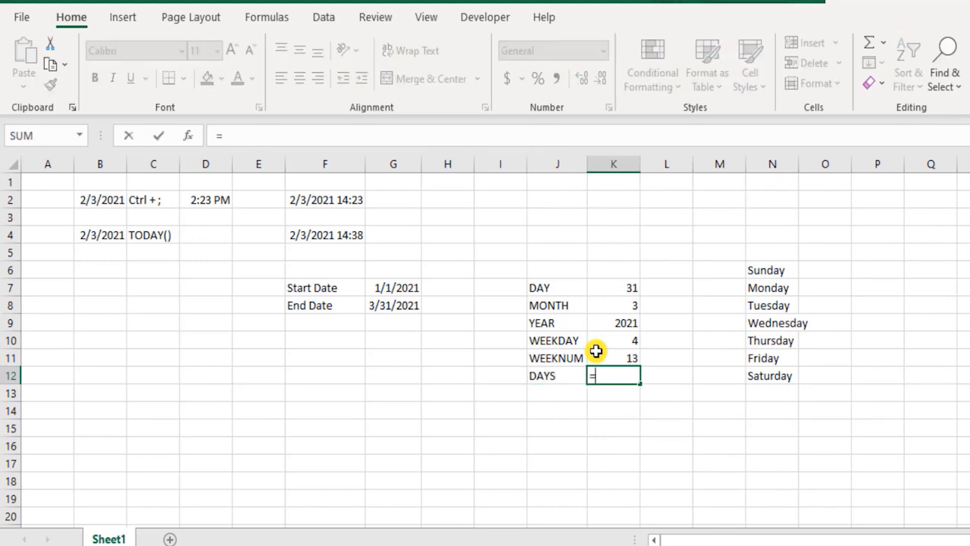
{"action": "type", "text": "d"}
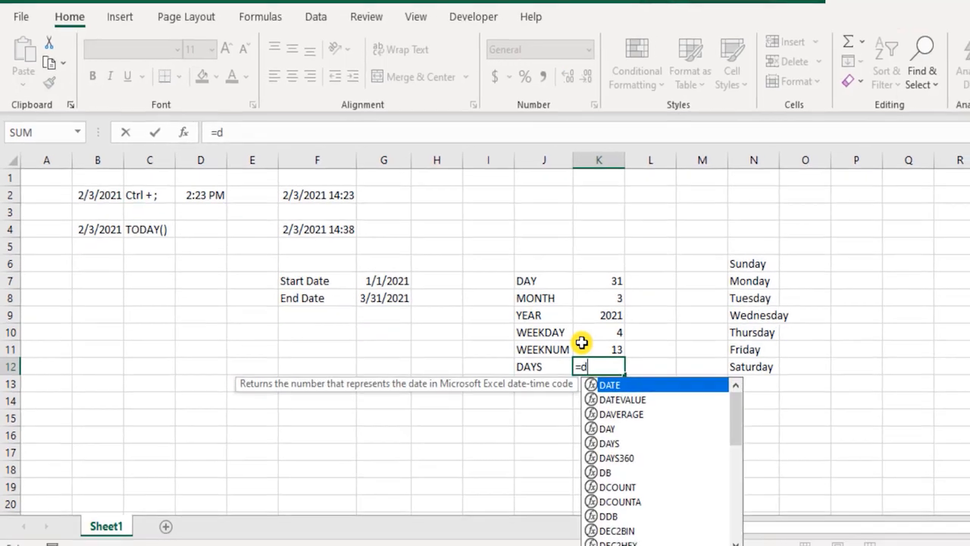
{"action": "key", "text": "Down"}
{"action": "key", "text": "Down"}
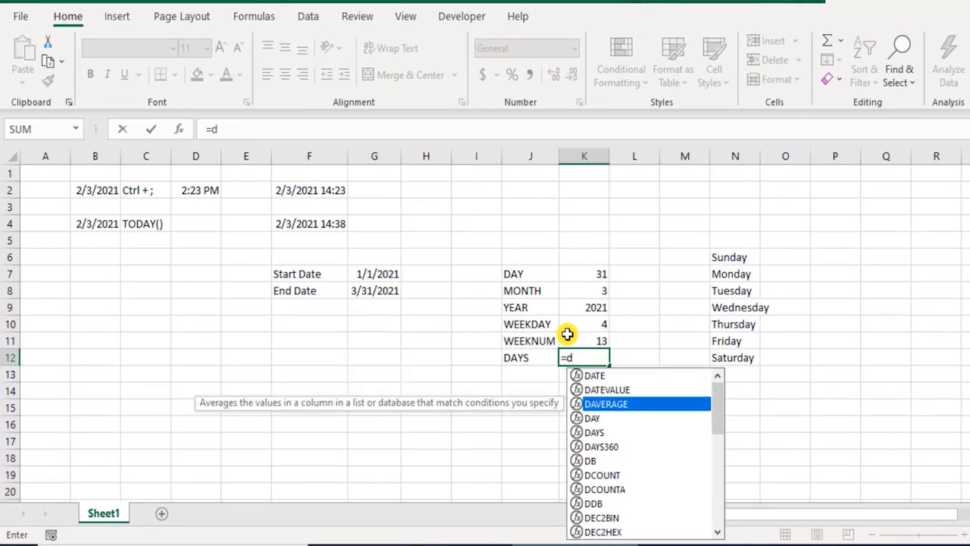
{"action": "key", "text": "Down"}
{"action": "key", "text": "Down"}
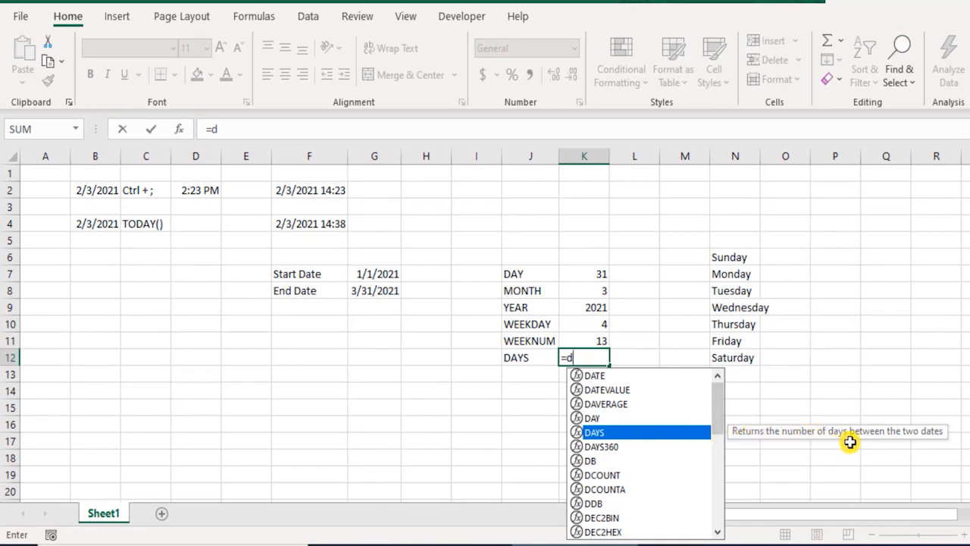
{"action": "key", "text": "Tab"}
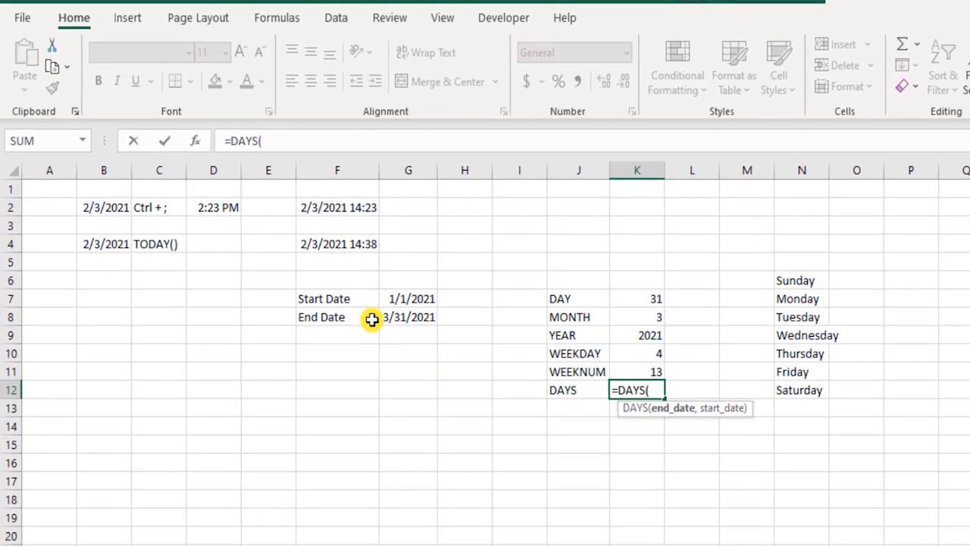
{"action": "left_click", "coordinate": [363, 287]}
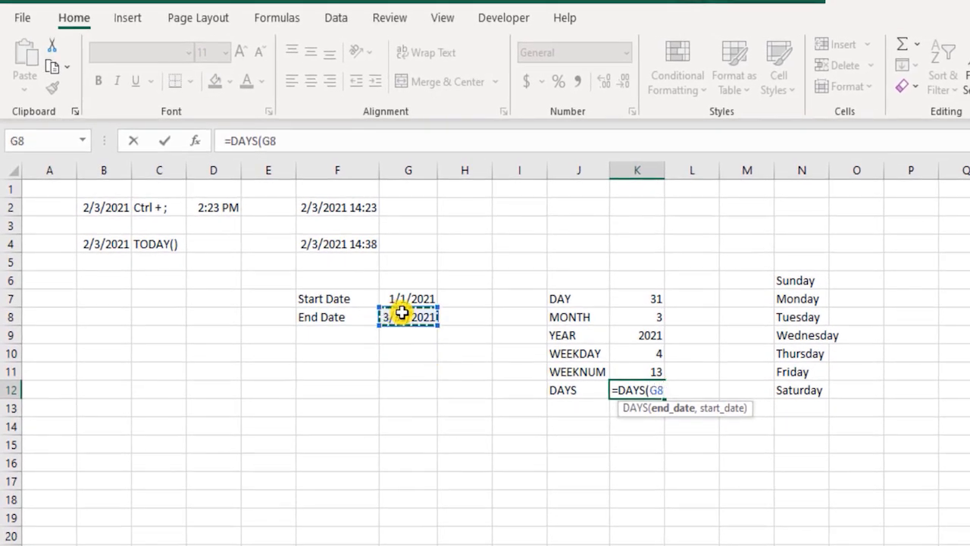
{"action": "type", "text": ","}
{"action": "left_click", "coordinate": [409, 292]}
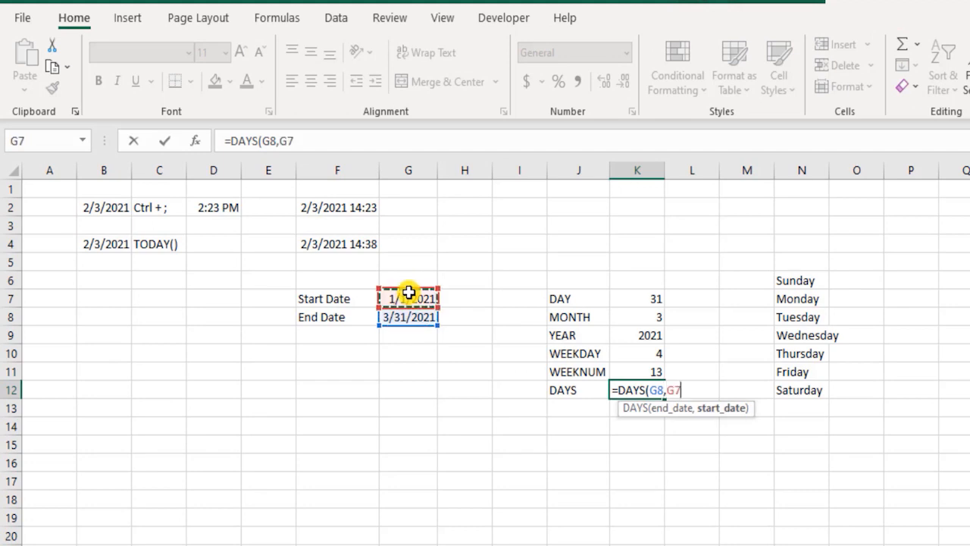
{"action": "type", "text": ")"}
{"action": "key", "text": "Return"}
{"action": "key", "text": "Up"}
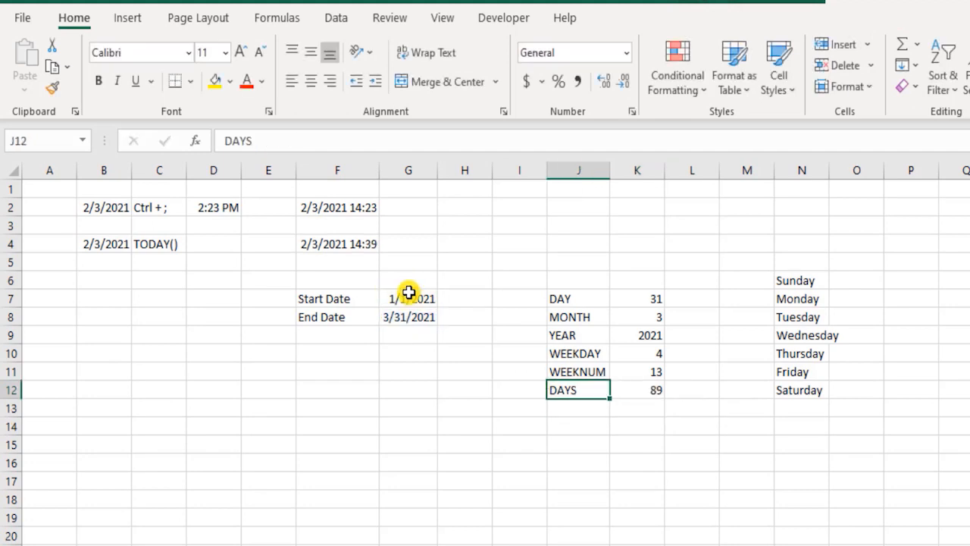
{"action": "key", "text": "Right"}
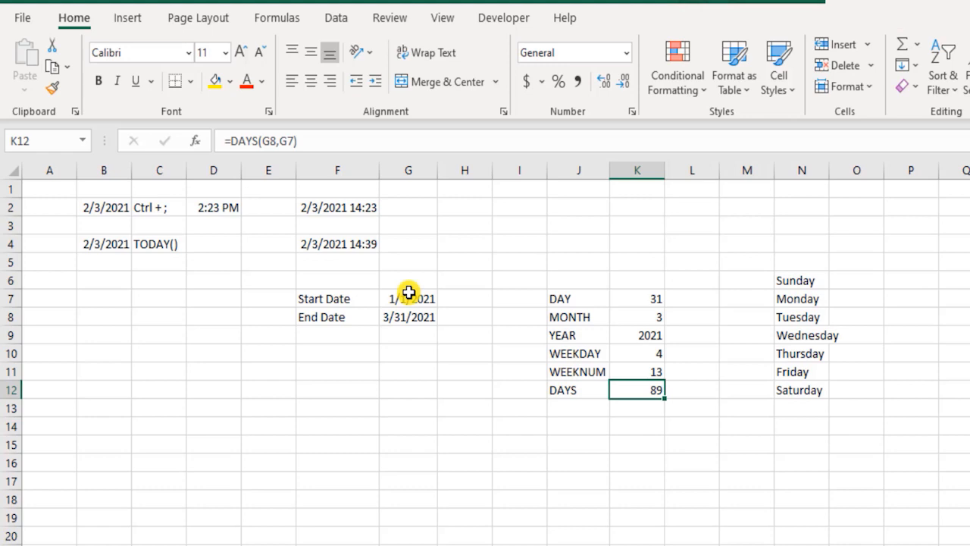
- Enter the subtraction formula =G8-G7 in K13, below the DAYS result, as a cross-check of the day count
{"action": "key", "text": "Down"}
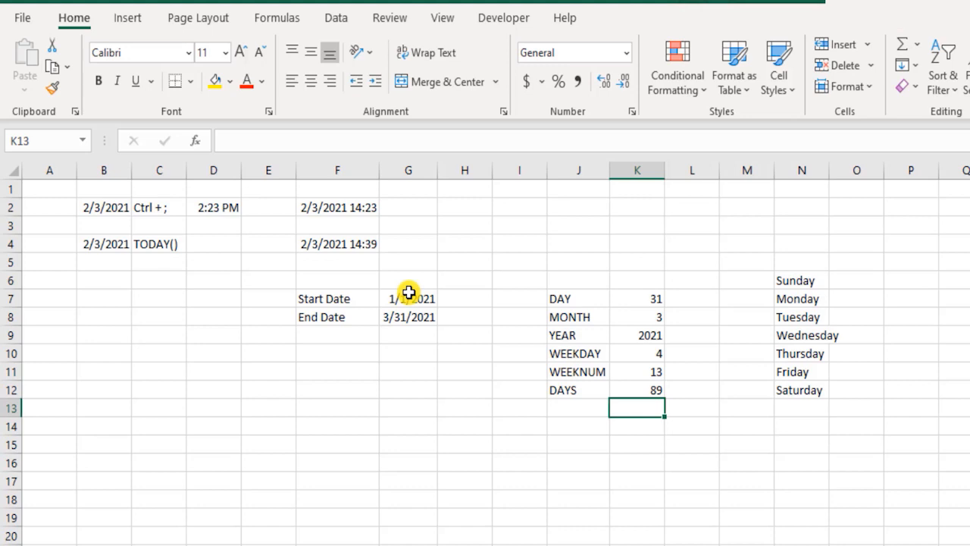
{"action": "type", "text": "="}
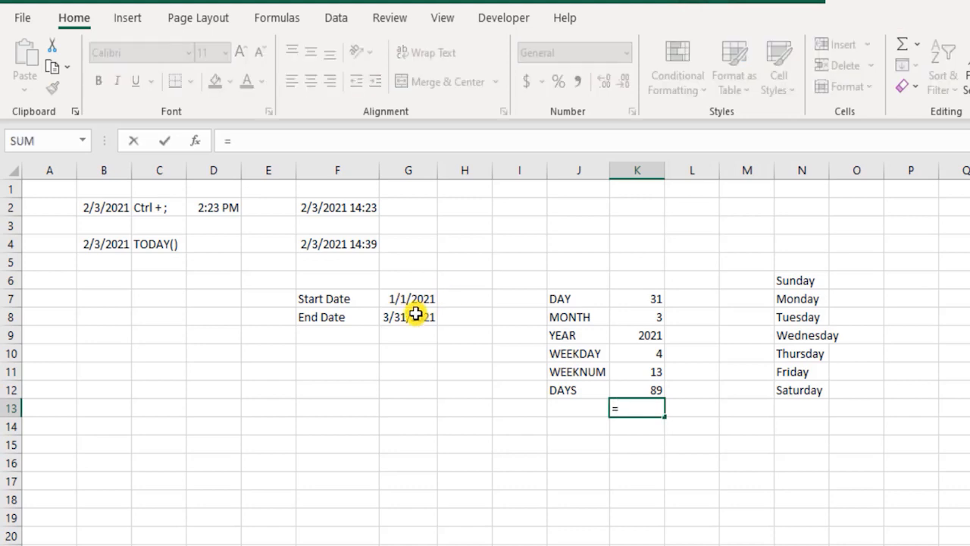
{"action": "left_click", "coordinate": [416, 315]}
{"action": "type", "text": "-"}
{"action": "left_click", "coordinate": [402, 297]}
{"action": "key", "text": "Return"}
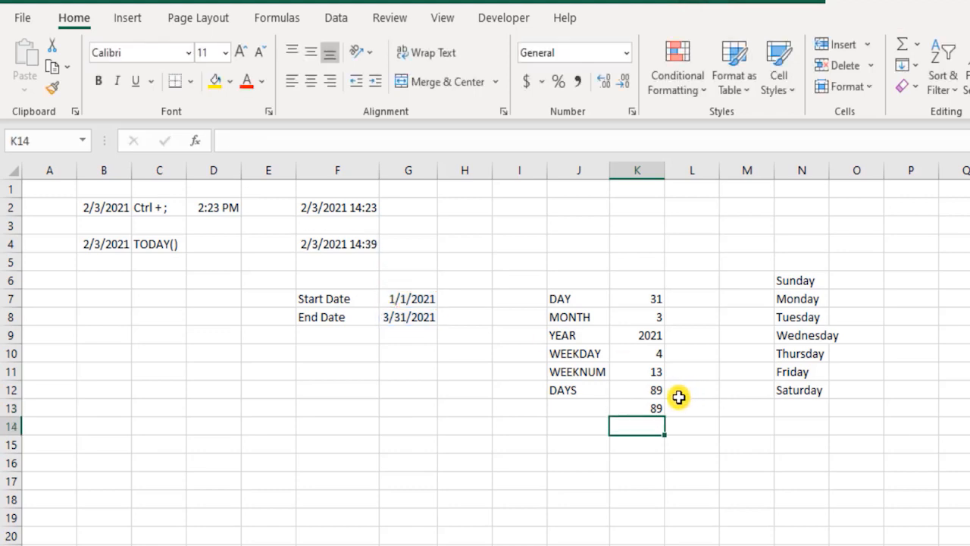
- Review the DAYS formula in K12 and add the label DAYS360 in J14
{"action": "double_click", "coordinate": [657, 390]}
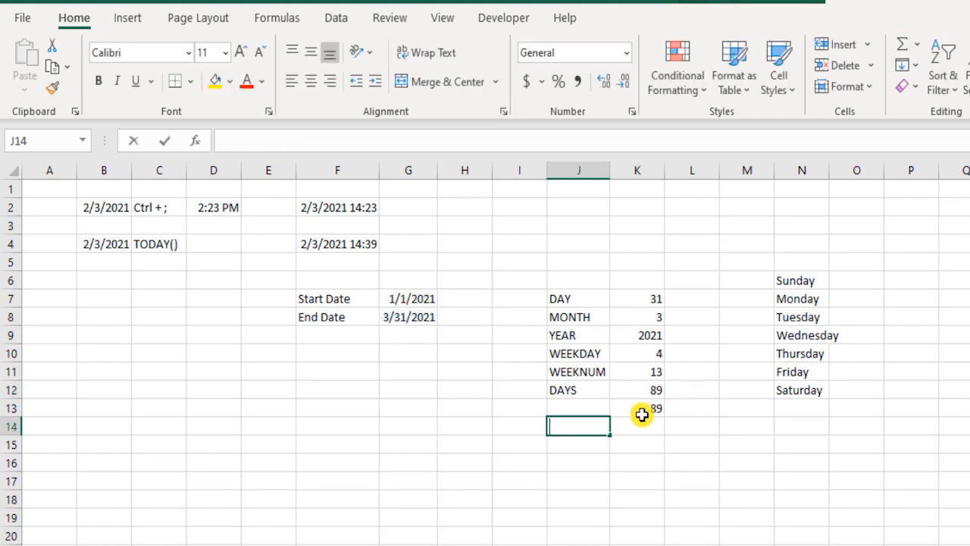
{"action": "type", "text": "DAYS"}
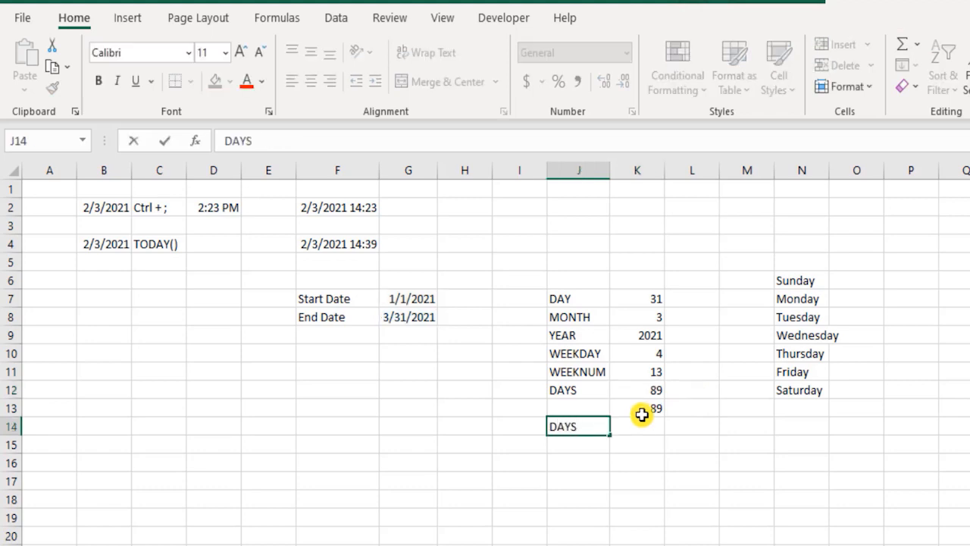
{"action": "type", "text": "360"}
{"action": "key", "text": "Tab"}
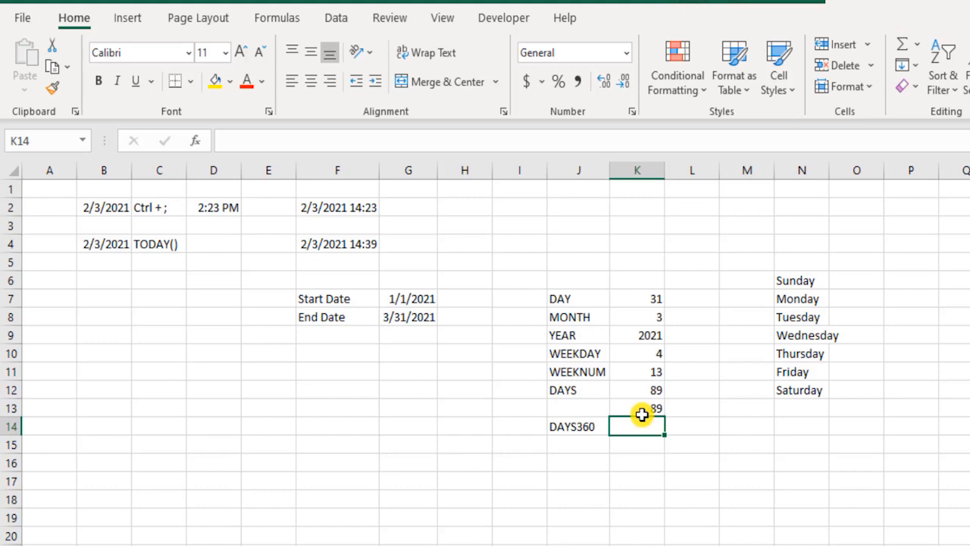
- Enter the formula =DAYS360(G7,G8) in K14, leaving out the optional method argument
{"action": "type", "text": "=days"}
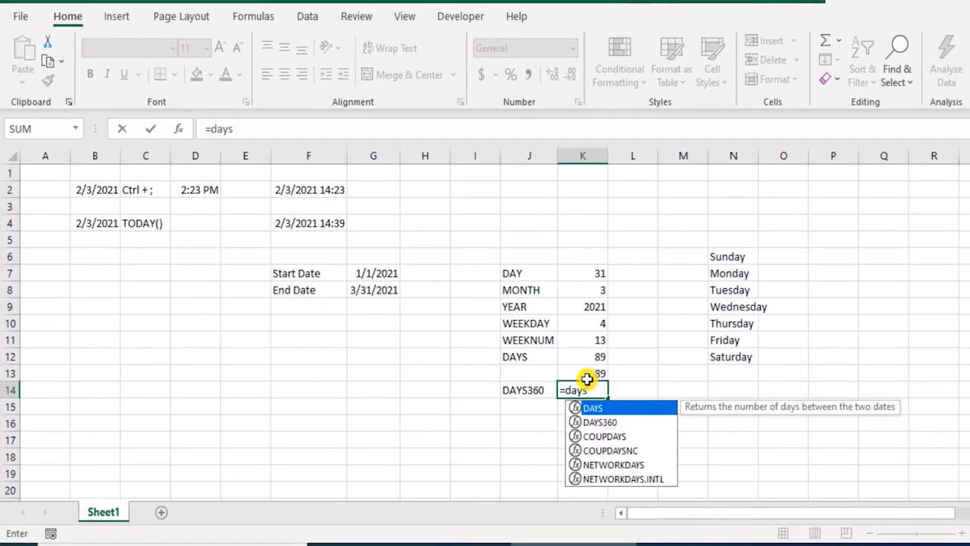
{"action": "key", "text": "Down"}
{"action": "key", "text": "Tab"}
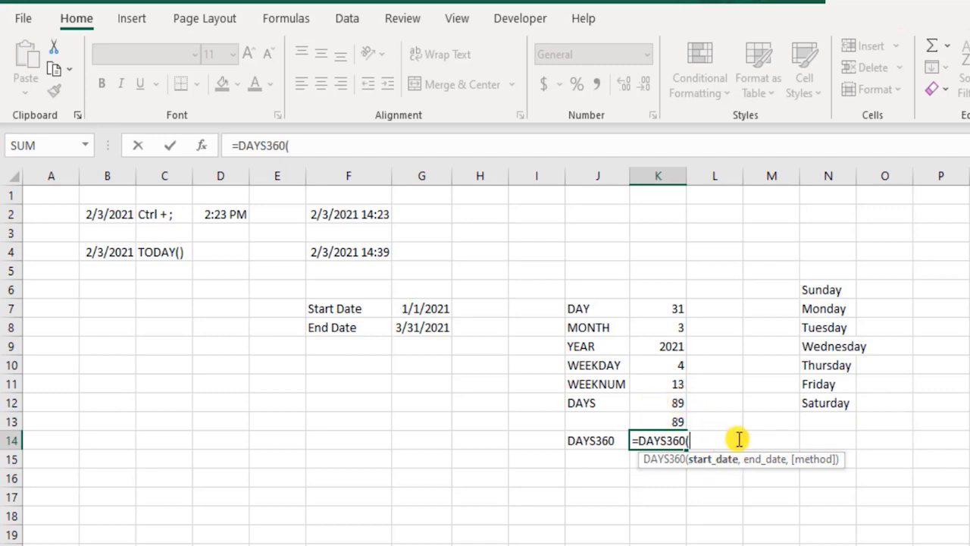
{"action": "left_click", "coordinate": [408, 310]}
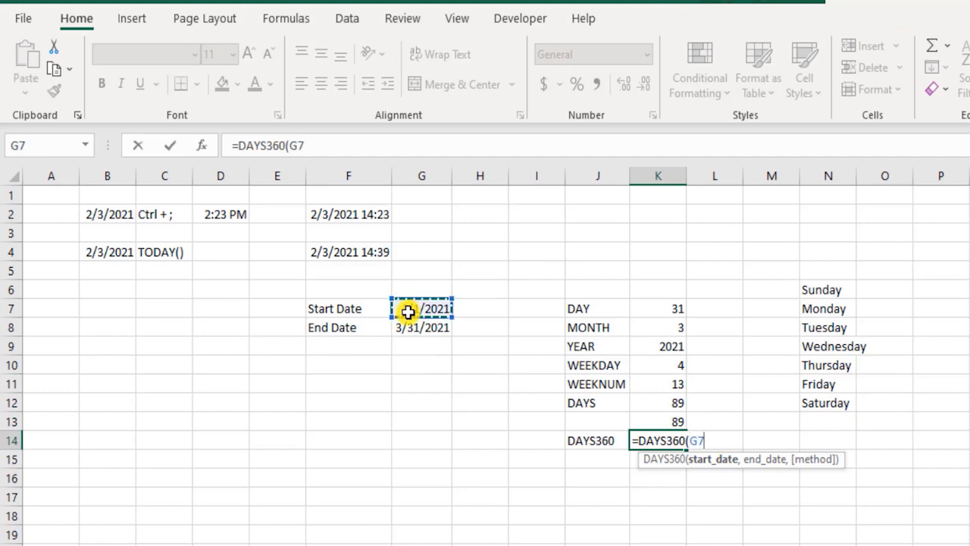
{"action": "type", "text": ","}
{"action": "left_click", "coordinate": [430, 330]}
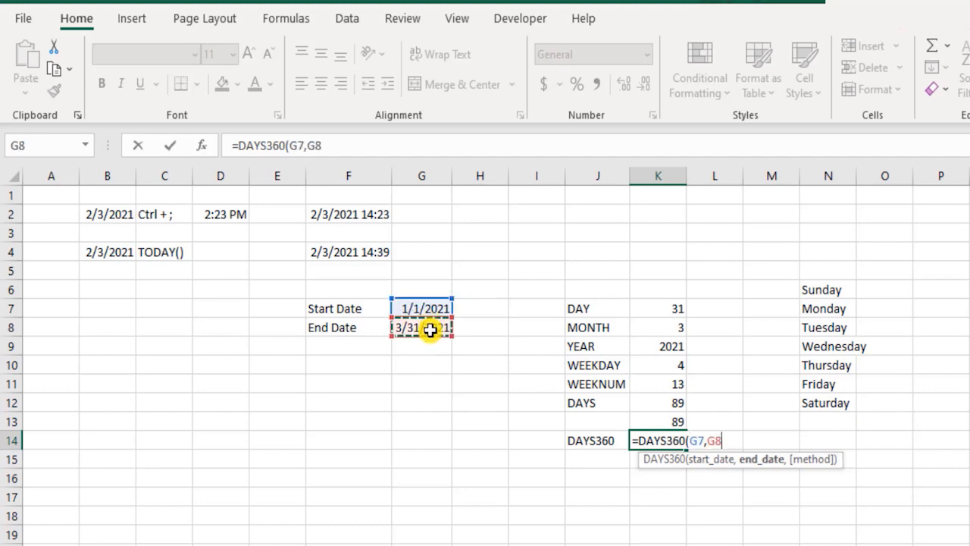
{"action": "type", "text": ","}
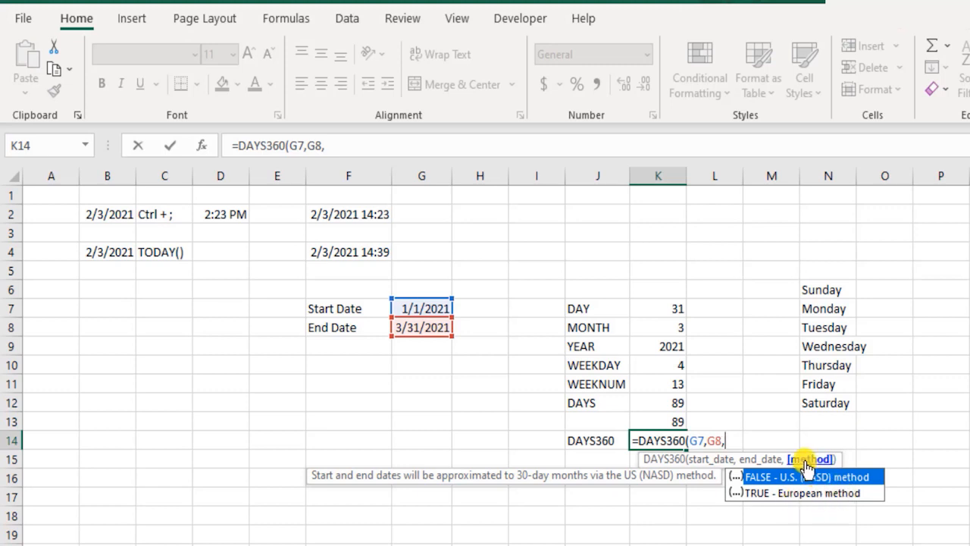
{"action": "key", "text": "BackSpace"}
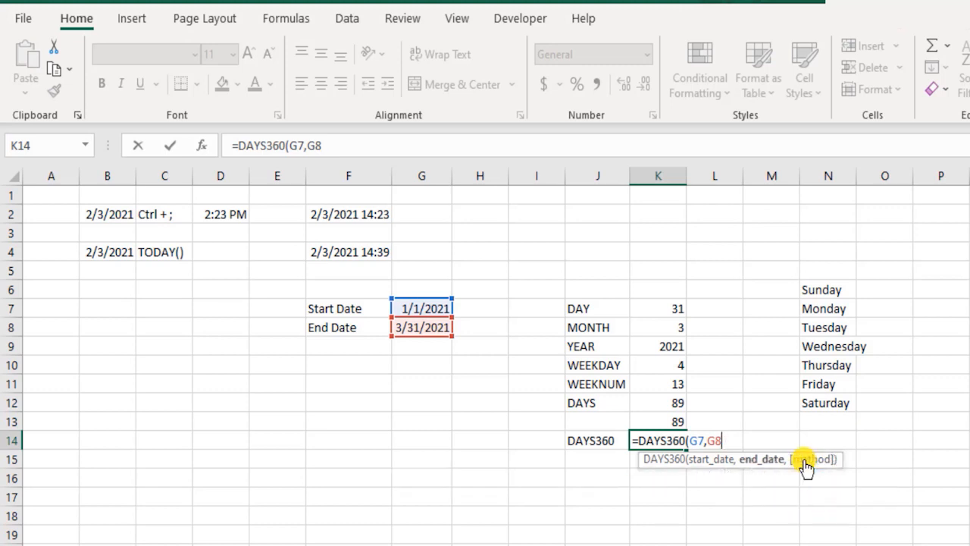
{"action": "type", "text": ")"}
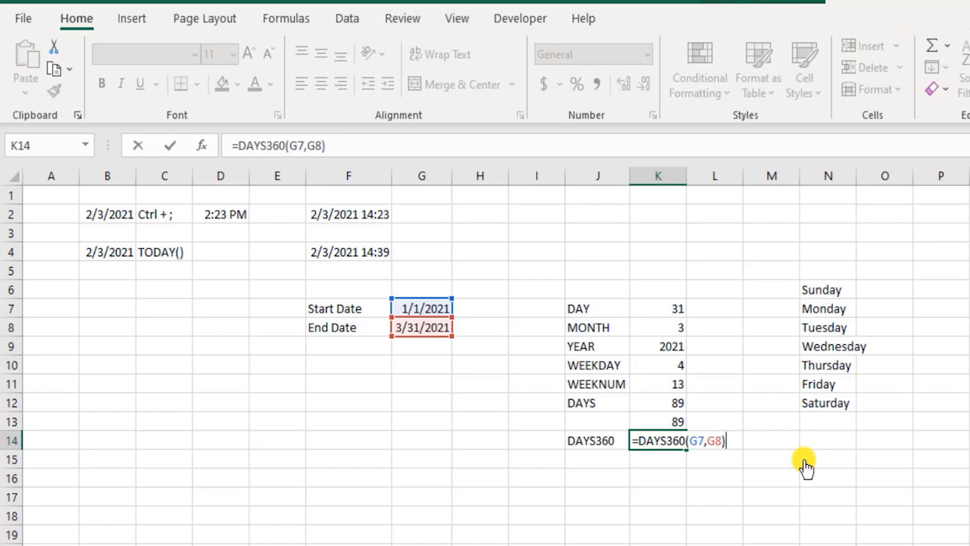
{"action": "key", "text": "Return"}
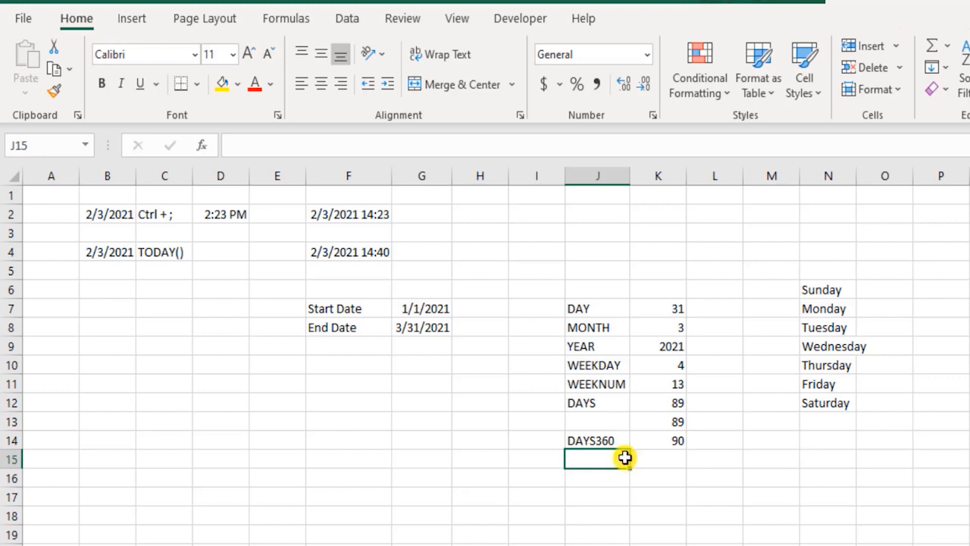
- Add the label DATE in J15 and build the date from the extracted year, month and day with =DATE(K9,K8,K7) in K15
{"action": "type", "text": "DATE"}
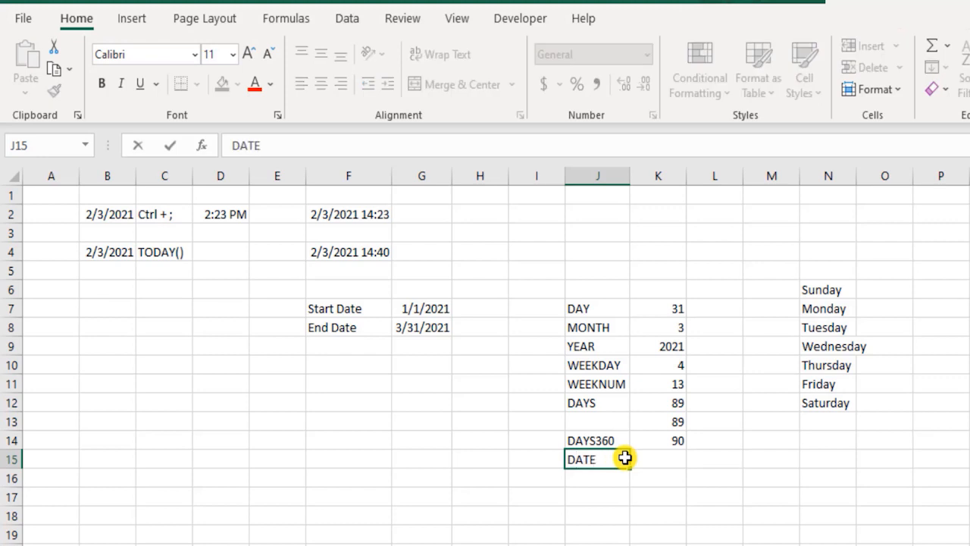
{"action": "key", "text": "Tab"}
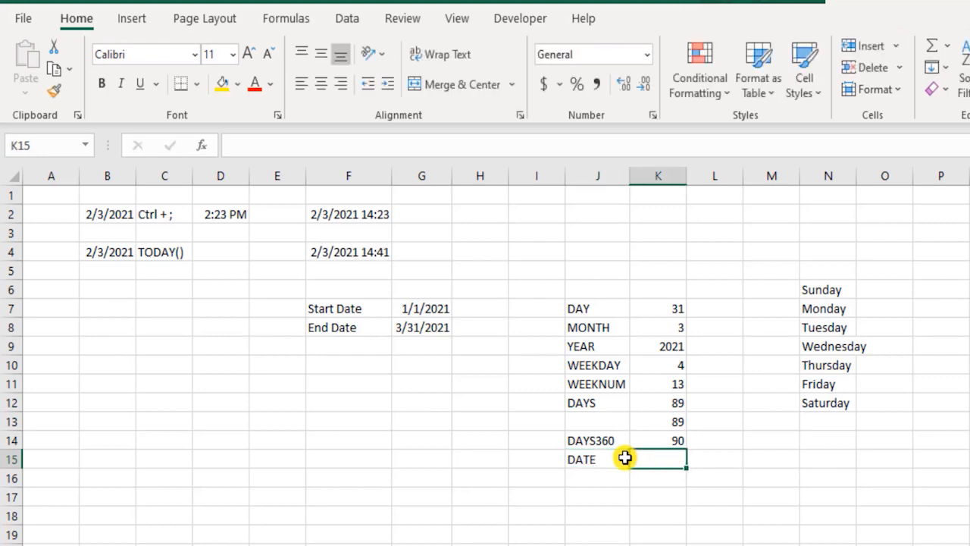
{"action": "type", "text": "="}
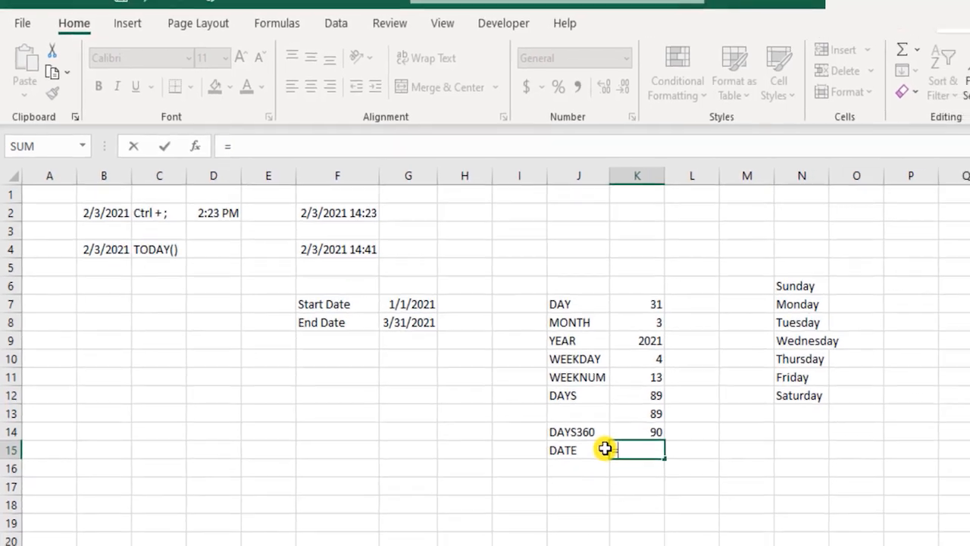
{"action": "type", "text": "d"}
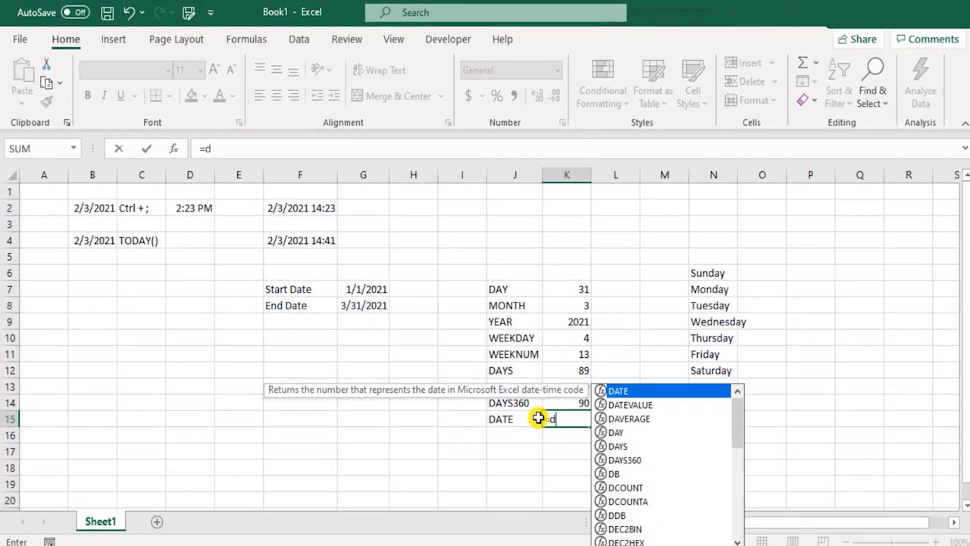
{"action": "type", "text": "at"}
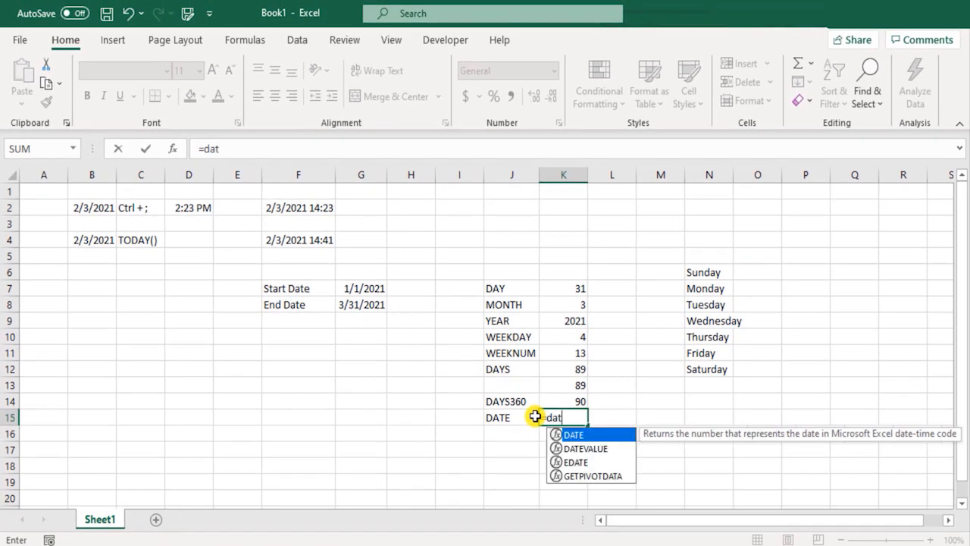
{"action": "key", "text": "Tab"}
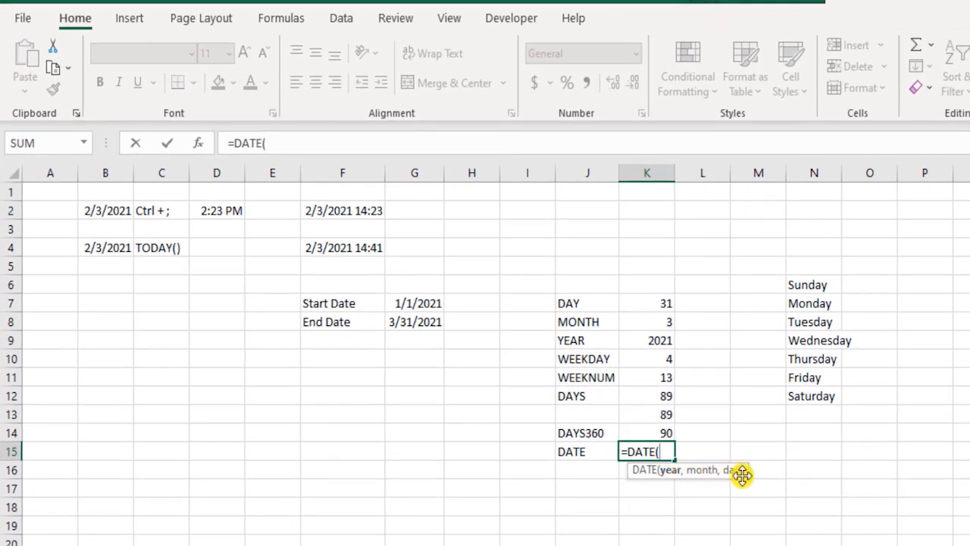
{"action": "left_click", "coordinate": [655, 339]}
{"action": "type", "text": ","}
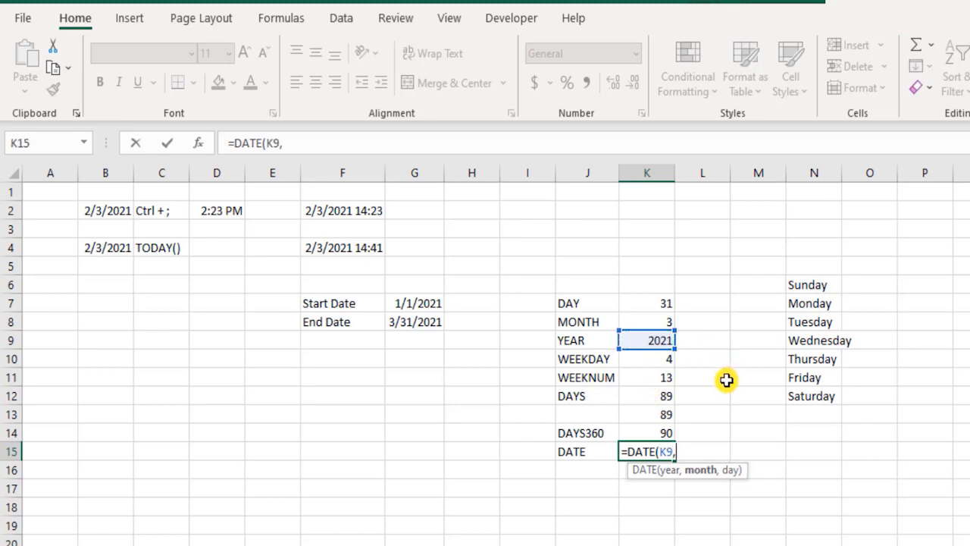
{"action": "left_click", "coordinate": [667, 326]}
{"action": "type", "text": ","}
{"action": "left_click", "coordinate": [658, 302]}
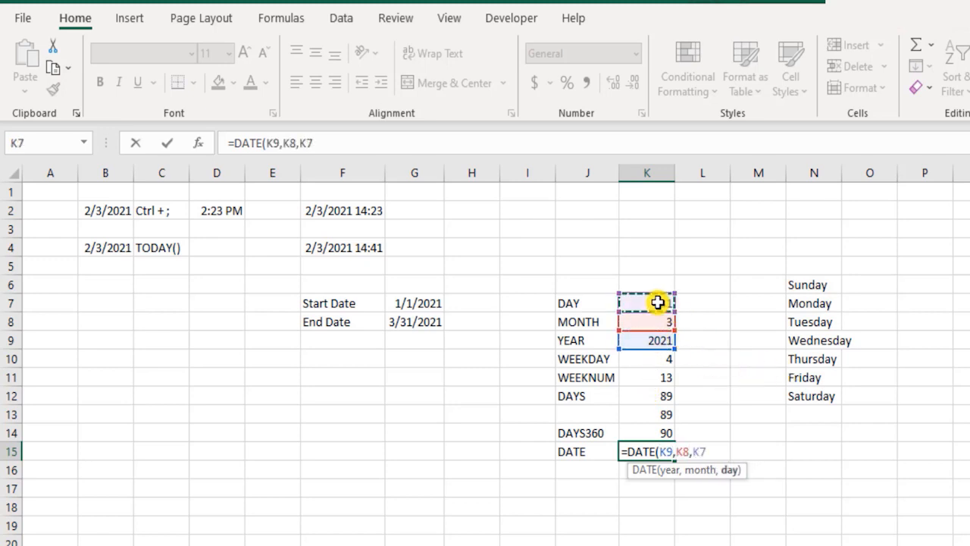
{"action": "type", "text": ")"}
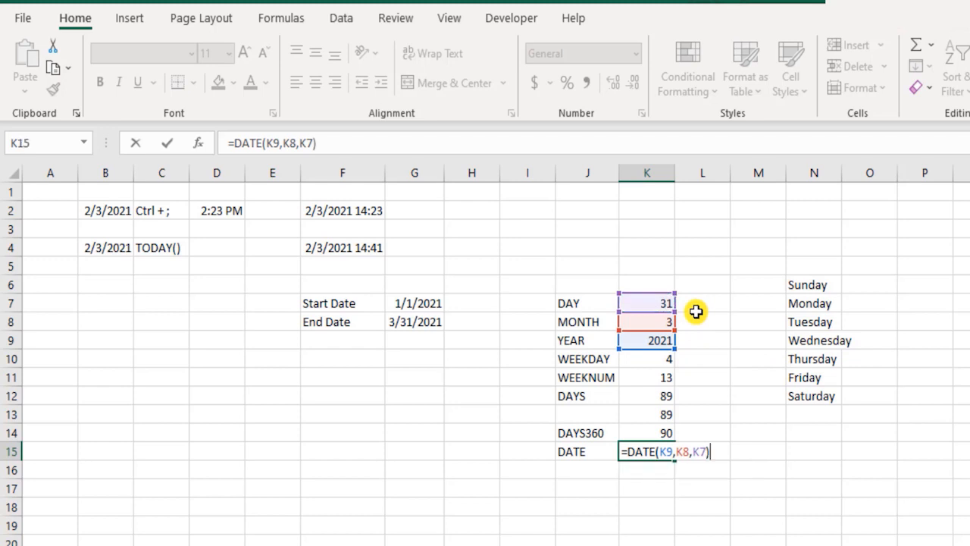
{"action": "key", "text": "Return"}
{"action": "key", "text": "Up"}
{"action": "key", "text": "Right"}
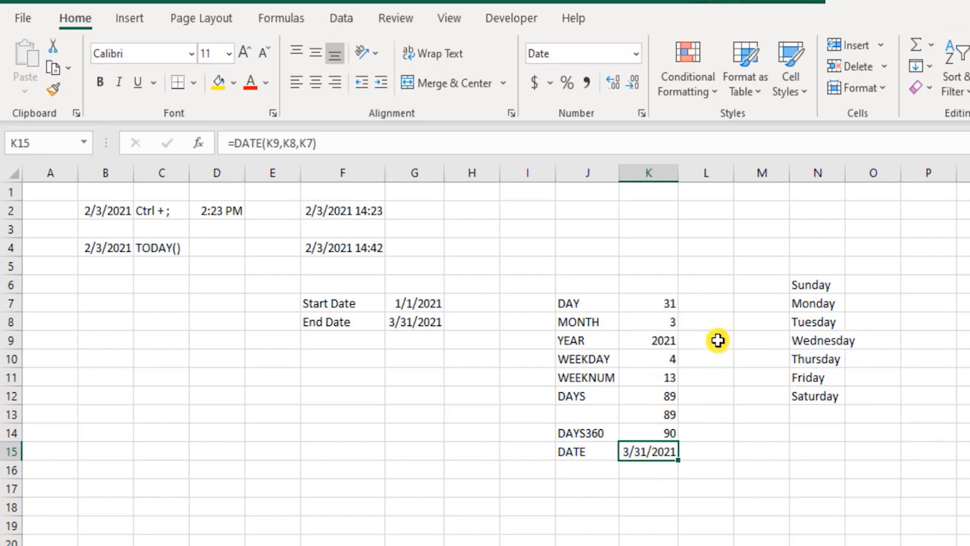
- Enter =DATE(YEAR(G8),4,1) in K16 to build April 1 of the End Date's year
{"action": "left_click", "coordinate": [340, 248]}
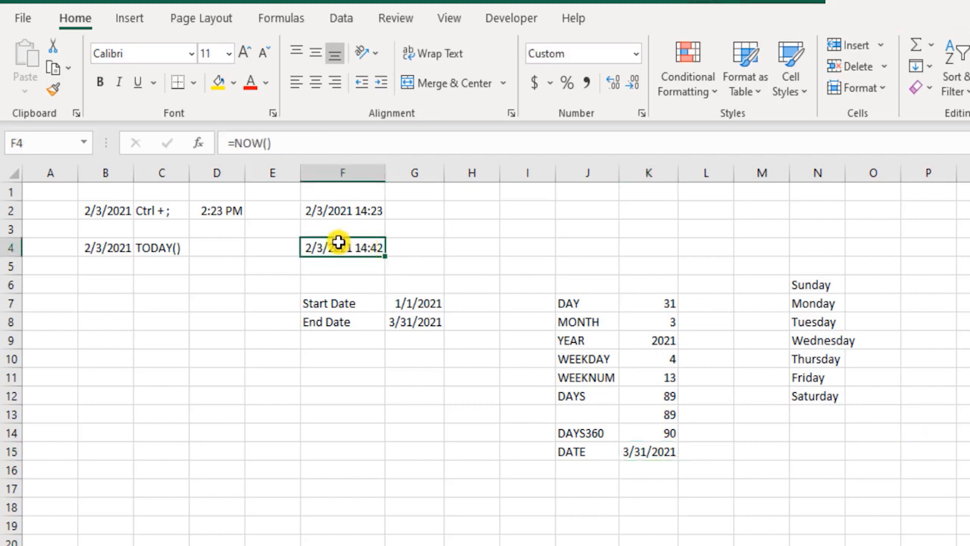
{"action": "left_click", "coordinate": [664, 470]}
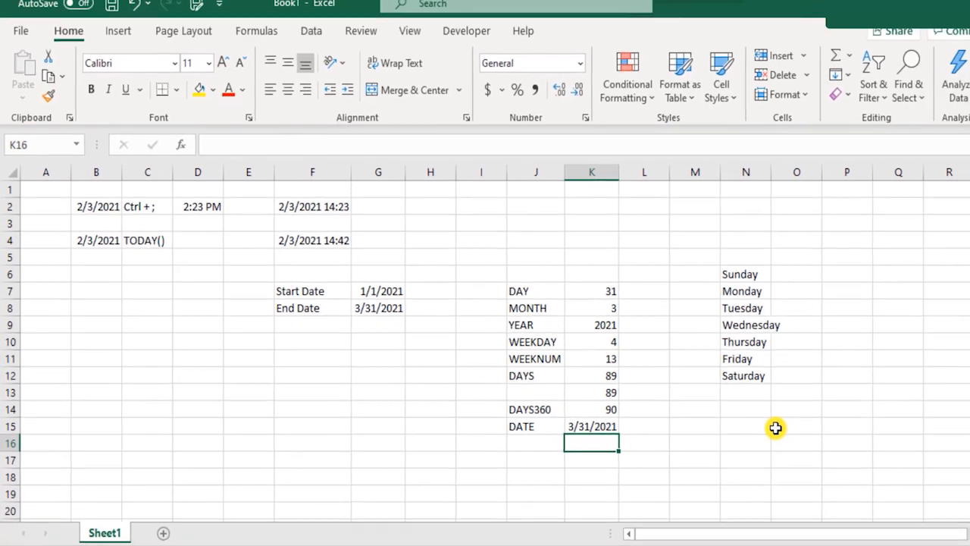
{"action": "type", "text": "=date"}
{"action": "key", "text": "Tab"}
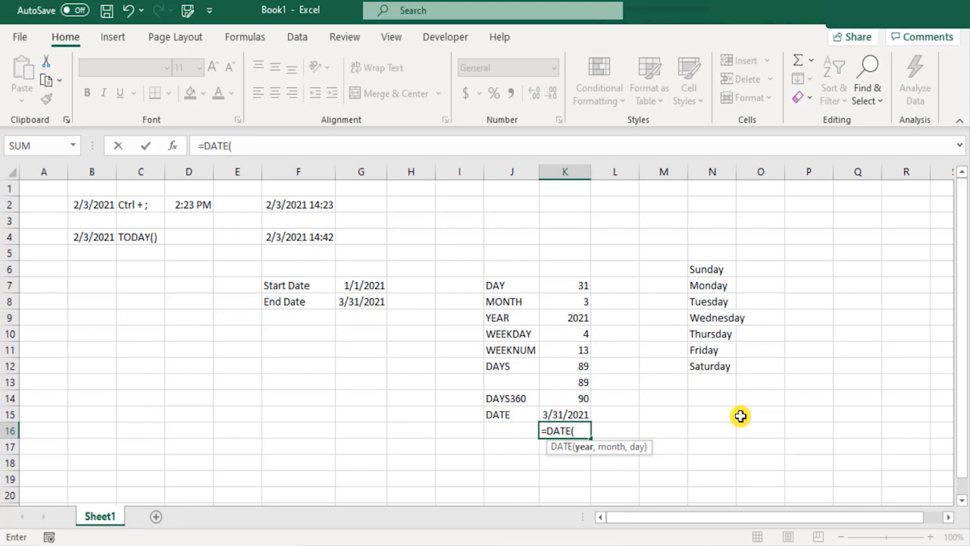
{"action": "type", "text": "yea"}
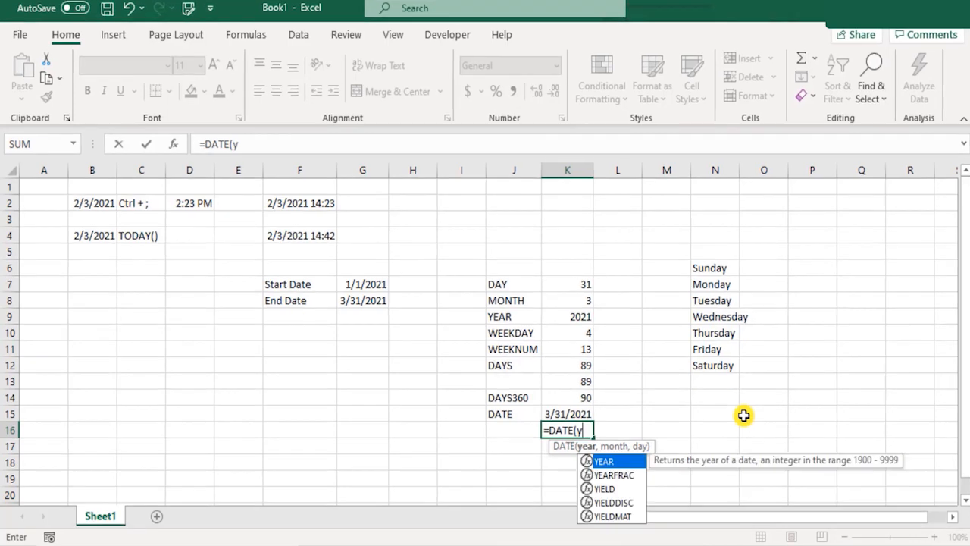
{"action": "key", "text": "Tab"}
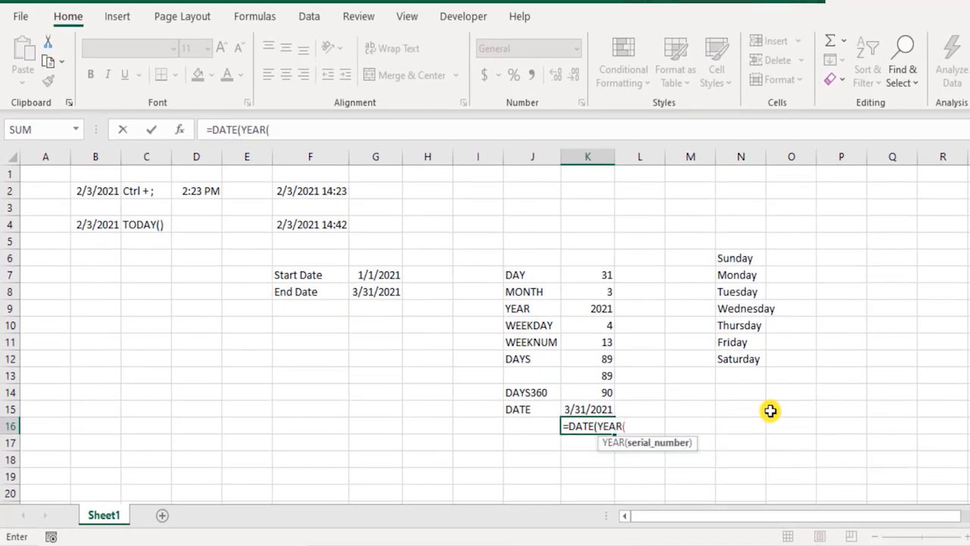
{"action": "left_click", "coordinate": [373, 291]}
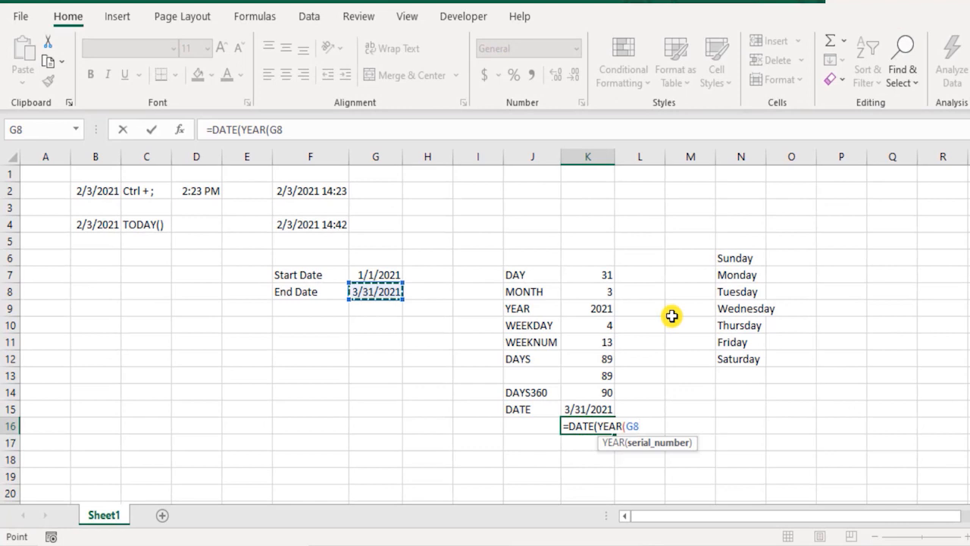
{"action": "type", "text": "),4"}
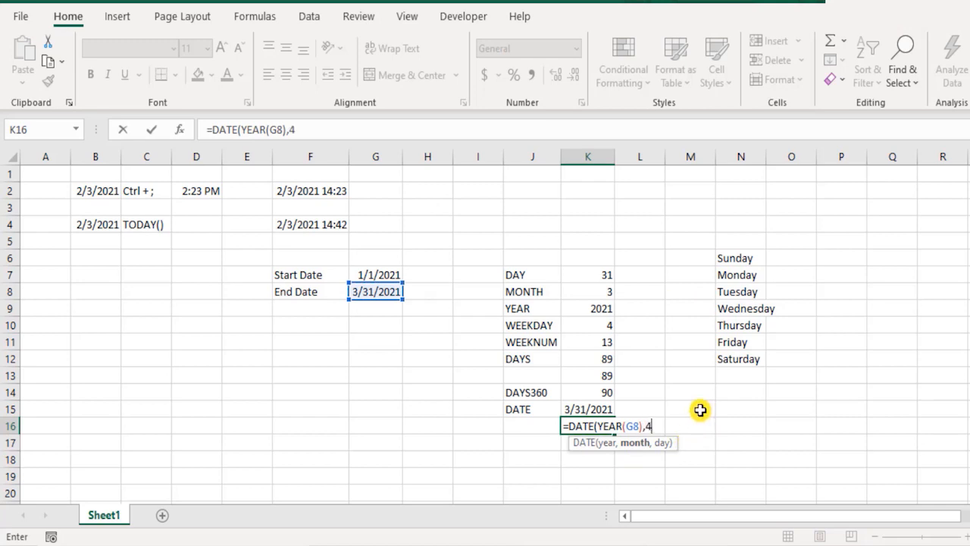
{"action": "type", "text": ",1"}
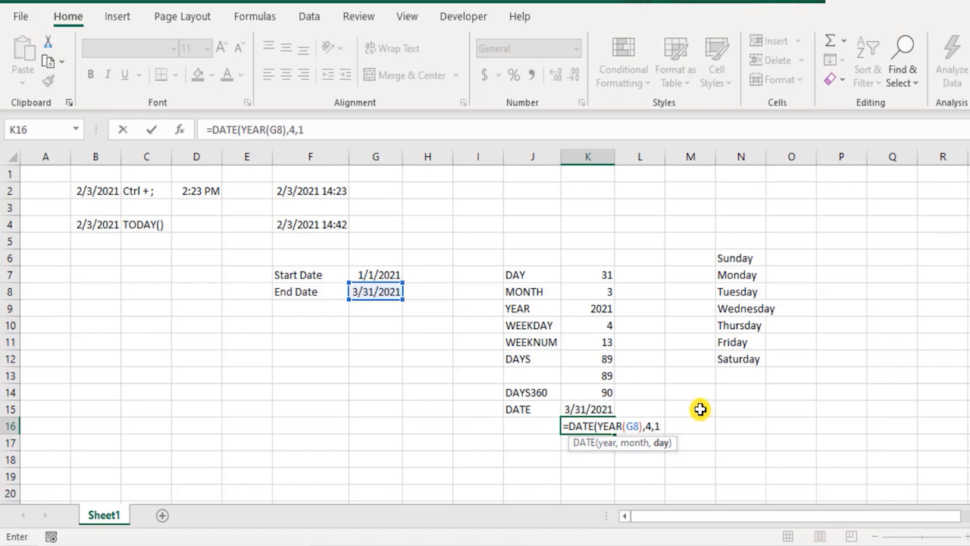
{"action": "type", "text": ")"}
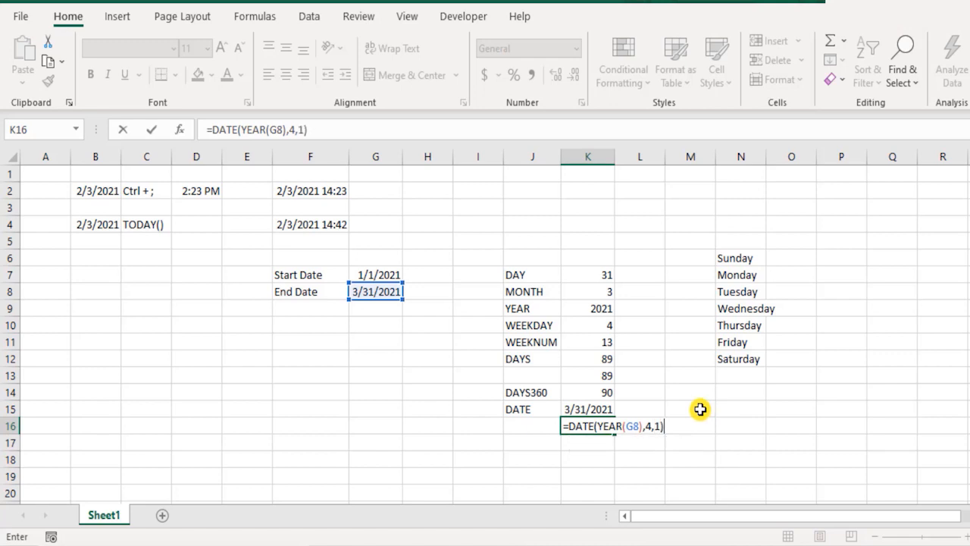
{"action": "key", "text": "Return"}
{"action": "key", "text": "Up"}
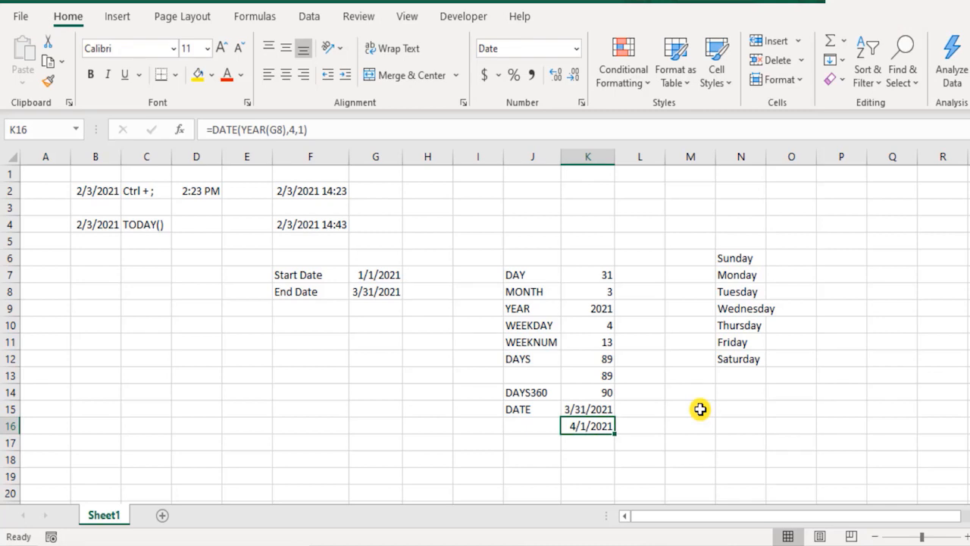
- Examine the month and day arguments of the DATE formula in K16 without editing them
{"action": "key", "text": "F2"}
{"action": "key", "text": "Left"}
{"action": "key", "text": "Left"}
{"action": "key", "text": "Left"}
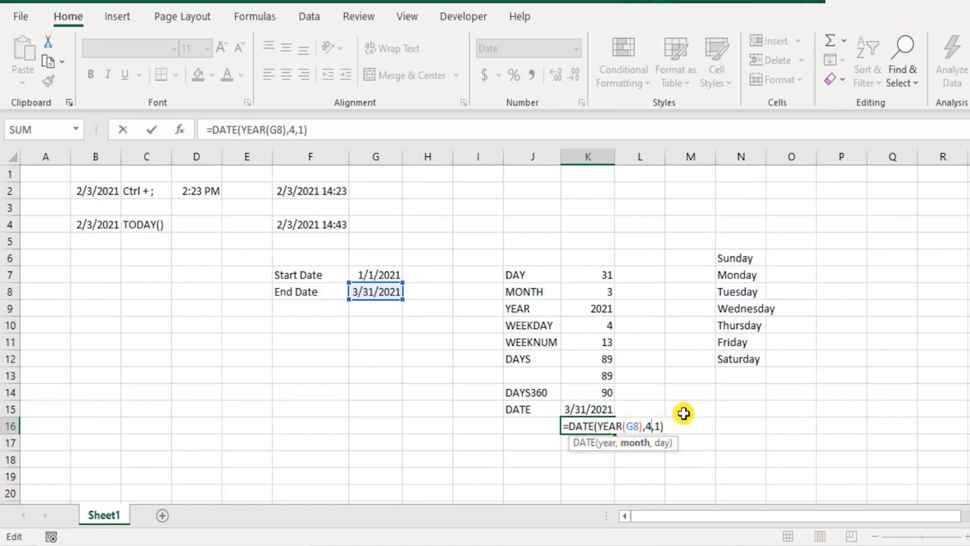
{"action": "key", "text": "ctrl+Return"}
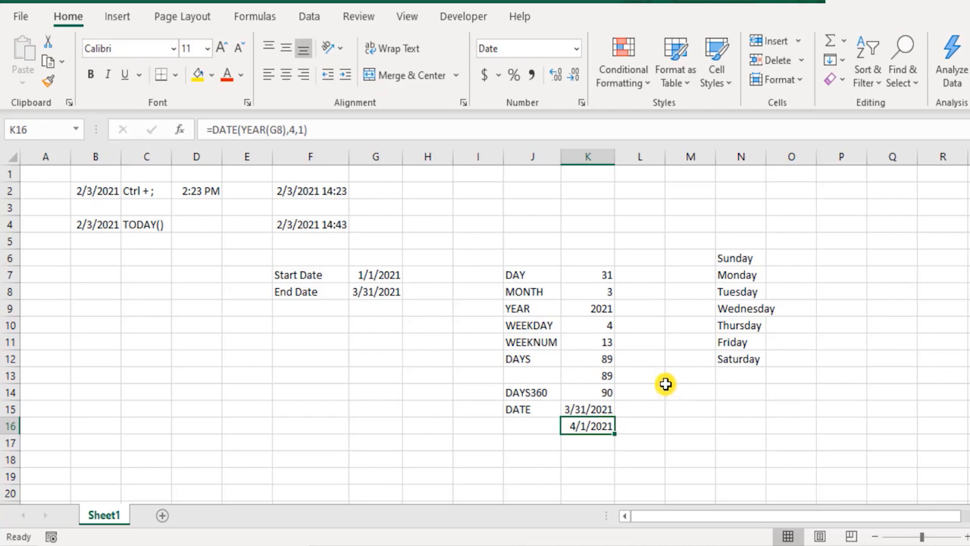
- Enter the heading Functions in B21, in the empty area below the existing date examples
{"action": "scroll", "coordinate": [406, 355], "scroll_direction": "down", "scroll_amount": 2}
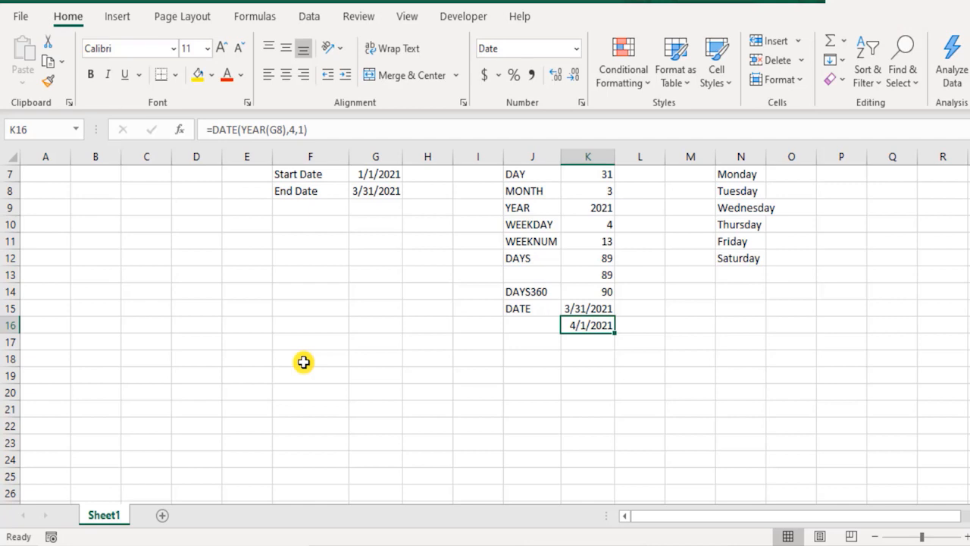
{"action": "scroll", "coordinate": [304, 362], "scroll_direction": "up", "scroll_amount": 2}
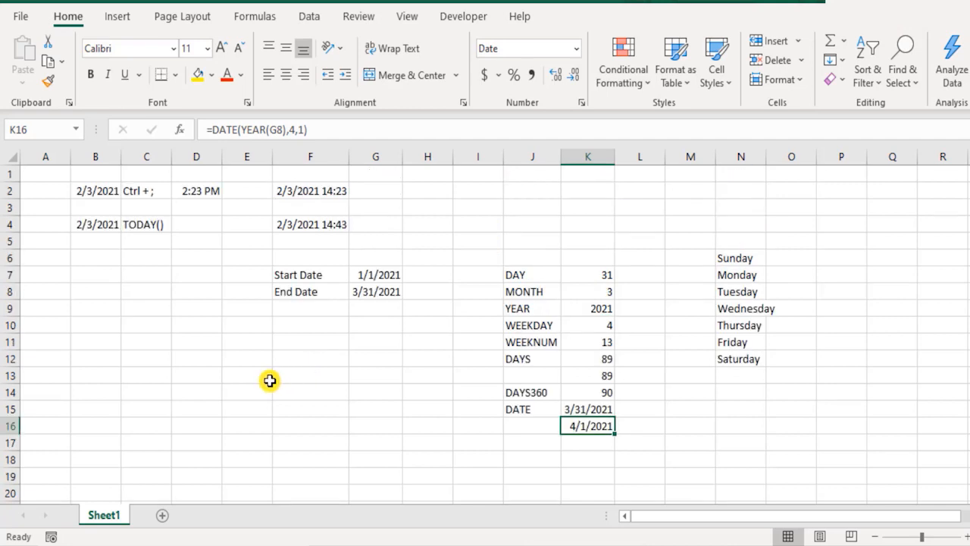
{"action": "scroll", "coordinate": [271, 382], "scroll_direction": "down", "scroll_amount": 2}
{"action": "scroll", "coordinate": [189, 407], "scroll_direction": "down", "scroll_amount": 4}
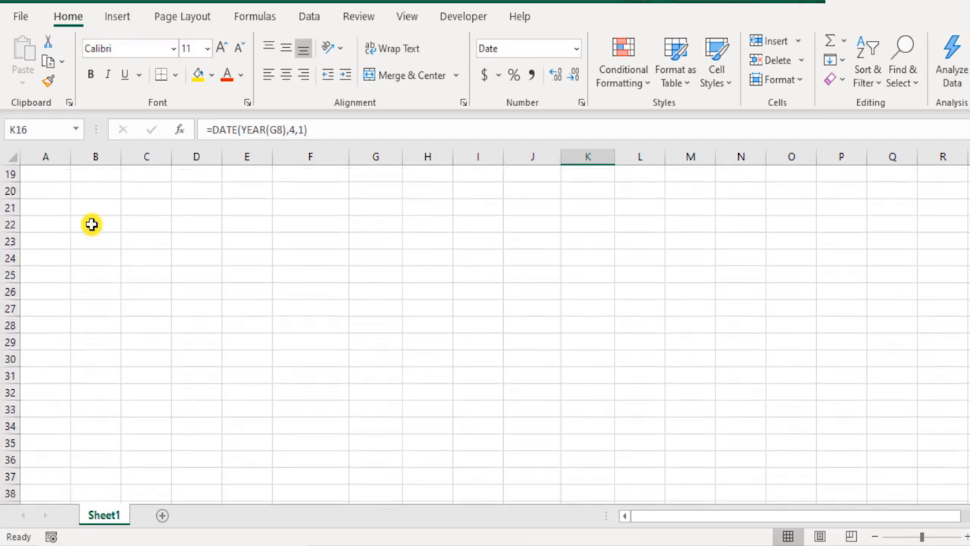
{"action": "left_click", "coordinate": [94, 207]}
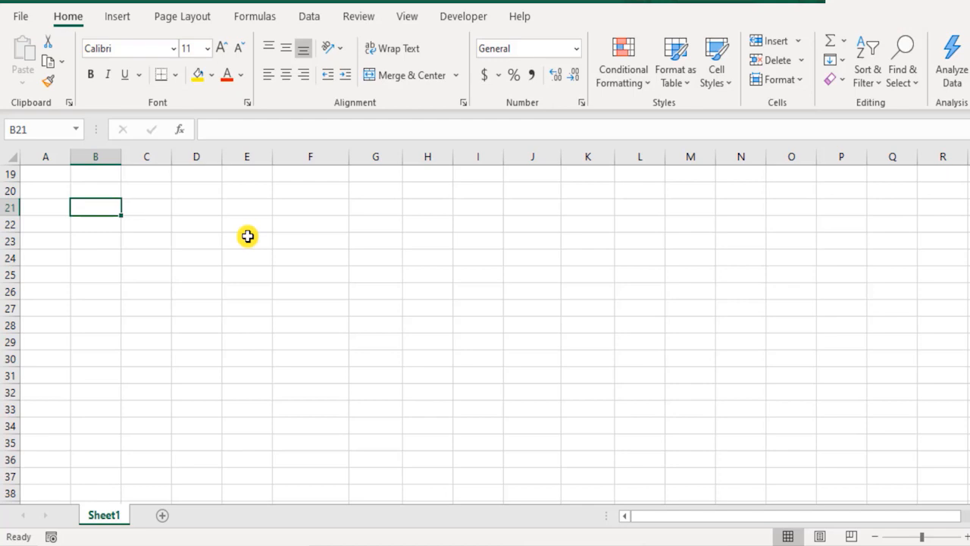
{"action": "key", "text": "Right"}
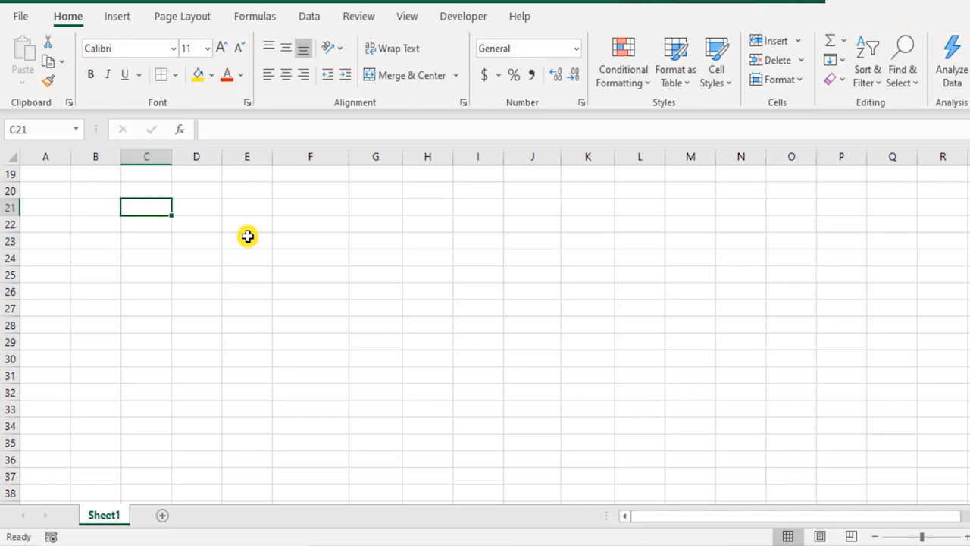
{"action": "key", "text": "Left"}
{"action": "type", "text": "Functi"}
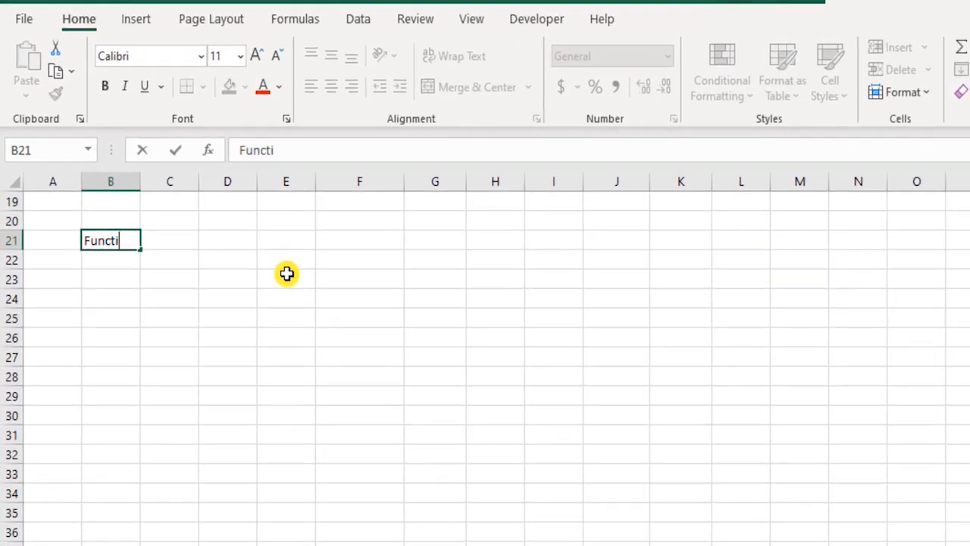
{"action": "type", "text": "onn"}
{"action": "key", "text": "BackSpace"}
{"action": "type", "text": "s"}
{"action": "key", "text": "Return"}
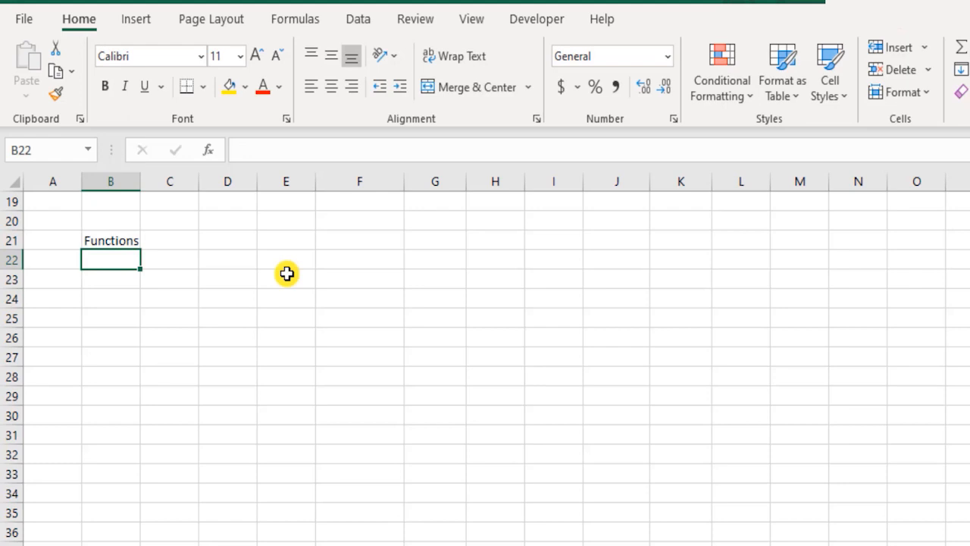
- List the function names EDATE, EOMONTH and YEARFRAC in B22 to B24 under the Functions heading
{"action": "type", "text": "EDATE"}
{"action": "key", "text": "Return"}
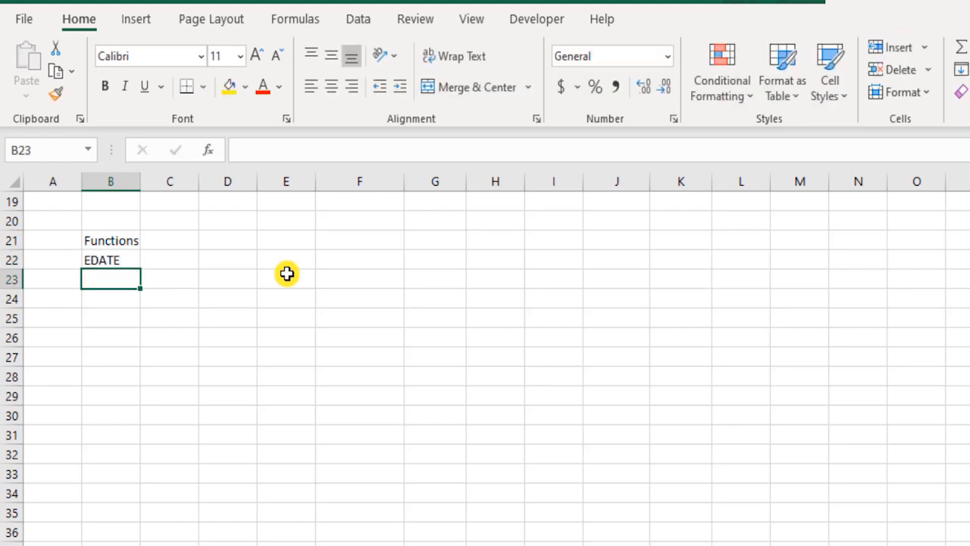
{"action": "type", "text": "EOMONTH"}
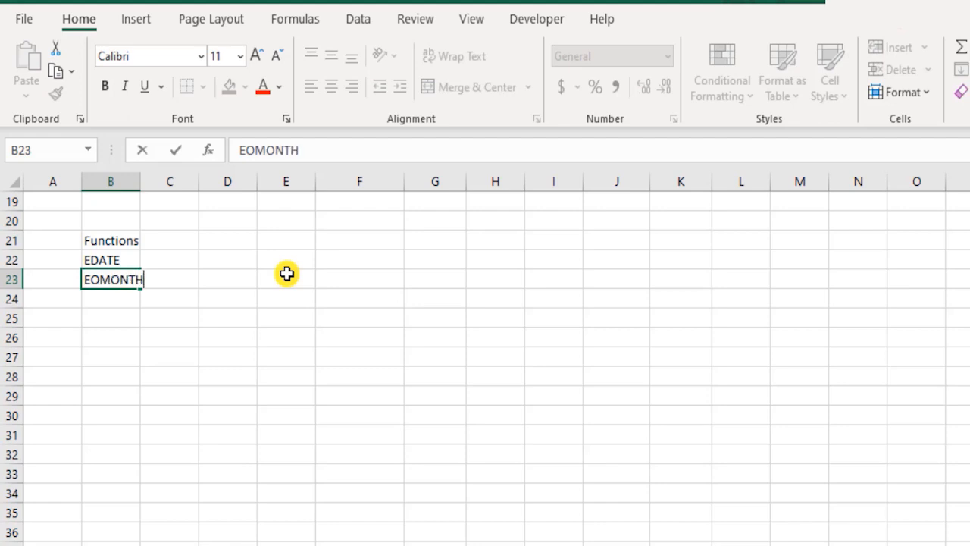
{"action": "key", "text": "Return"}
{"action": "type", "text": "YEARFRAC"}
- Make the Functions heading in B21 bold
{"action": "key", "text": "Up"}
{"action": "key", "text": "Up"}
{"action": "key", "text": "Up"}
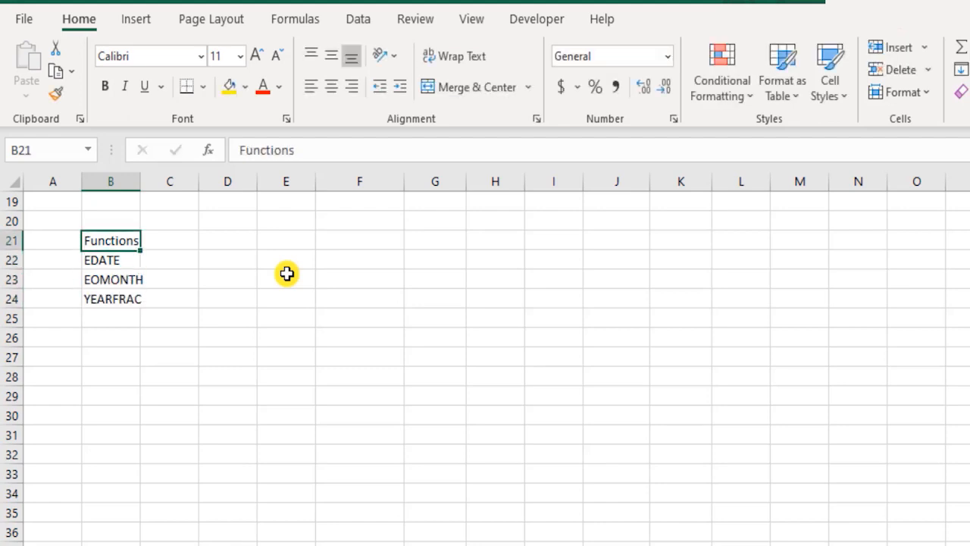
{"action": "key", "text": "ctrl+b"}
- Enter an assumptions heading in C21, beside the Functions heading
{"action": "key", "text": "Right"}
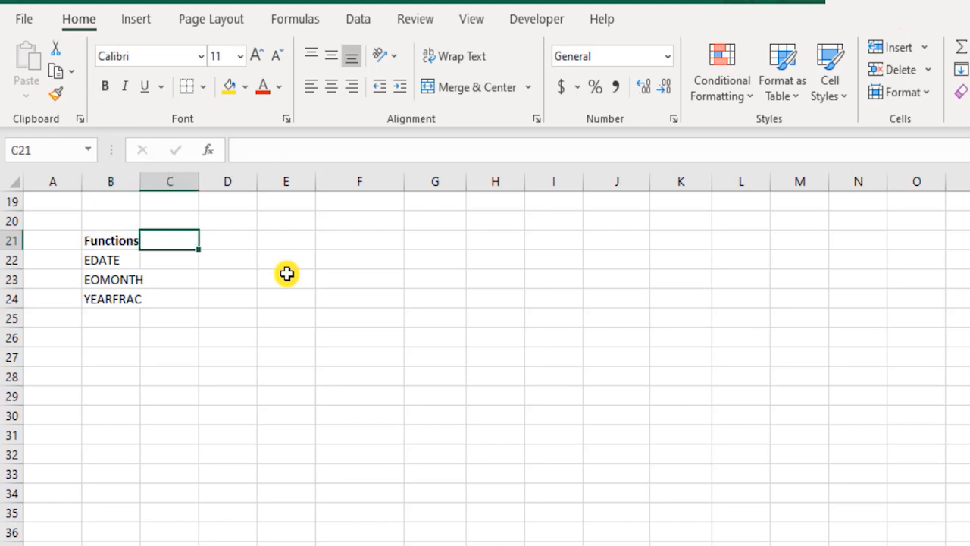
{"action": "type", "text": "Assumtio"}
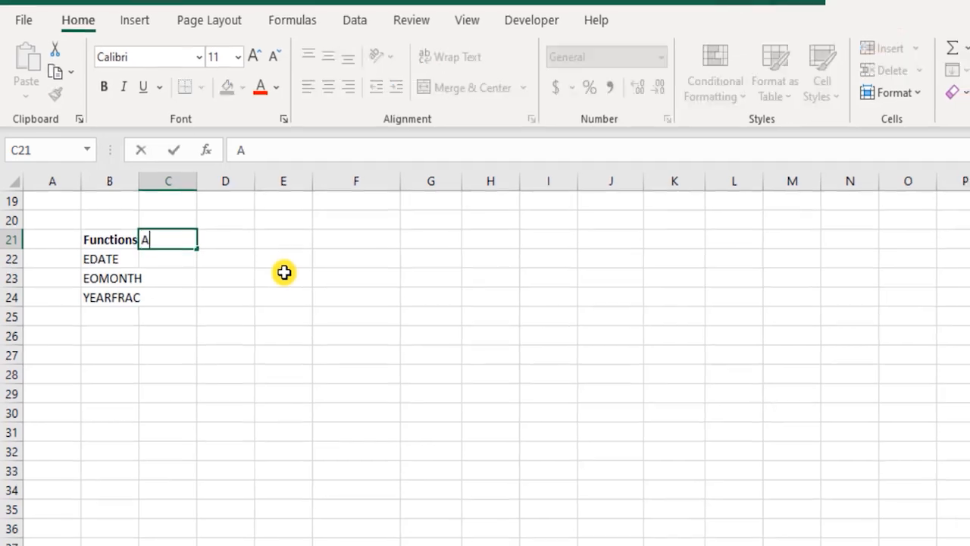